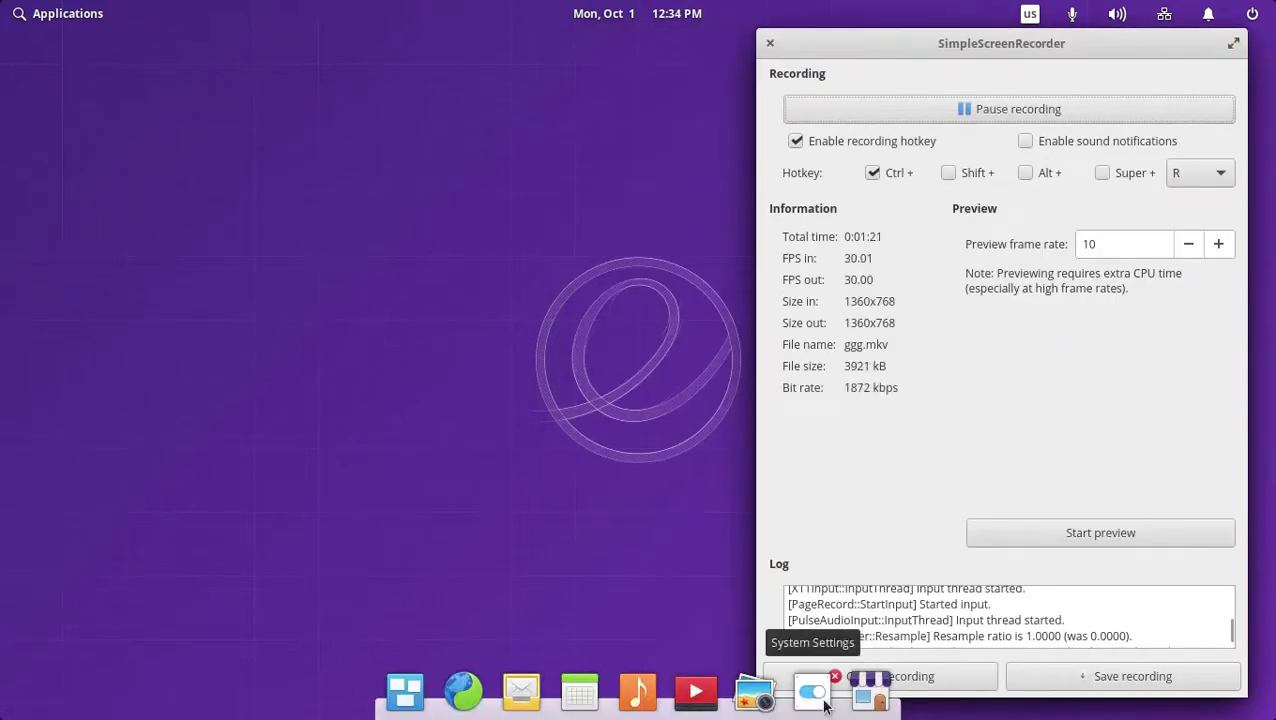
- View the workspace overview, open the web browser's start page, and close the browser
click(406, 697)
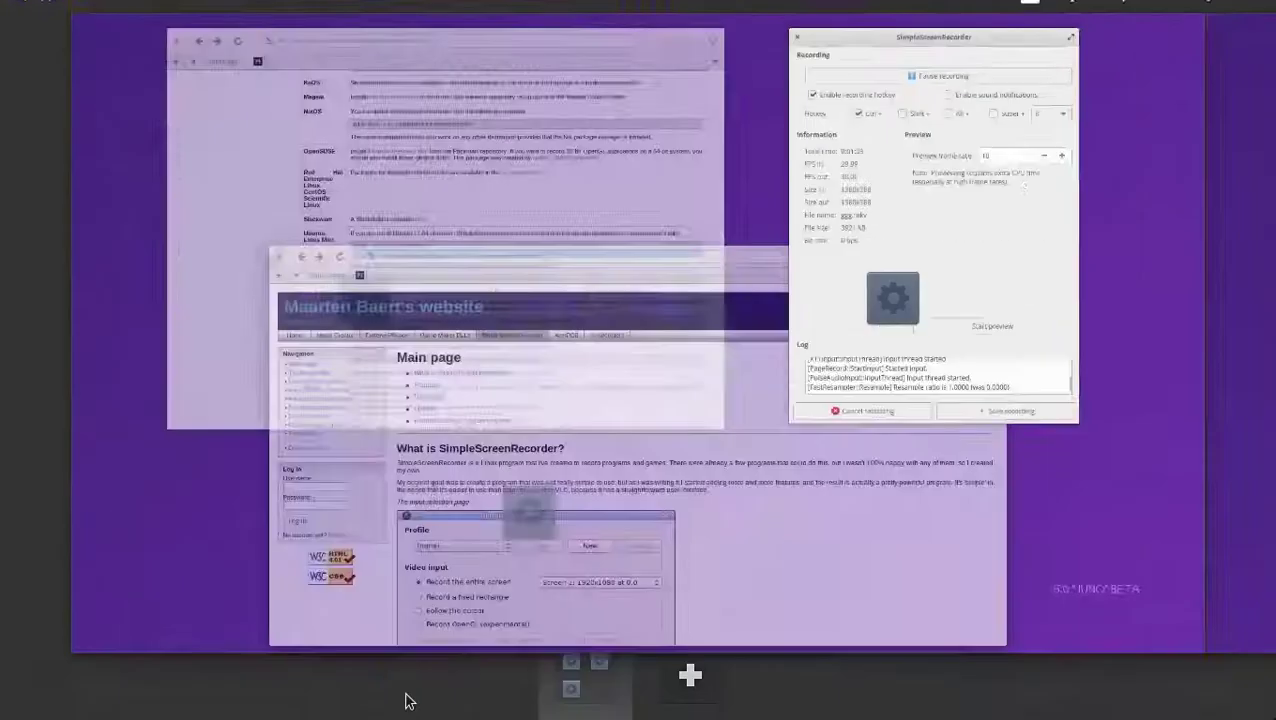
click(619, 686)
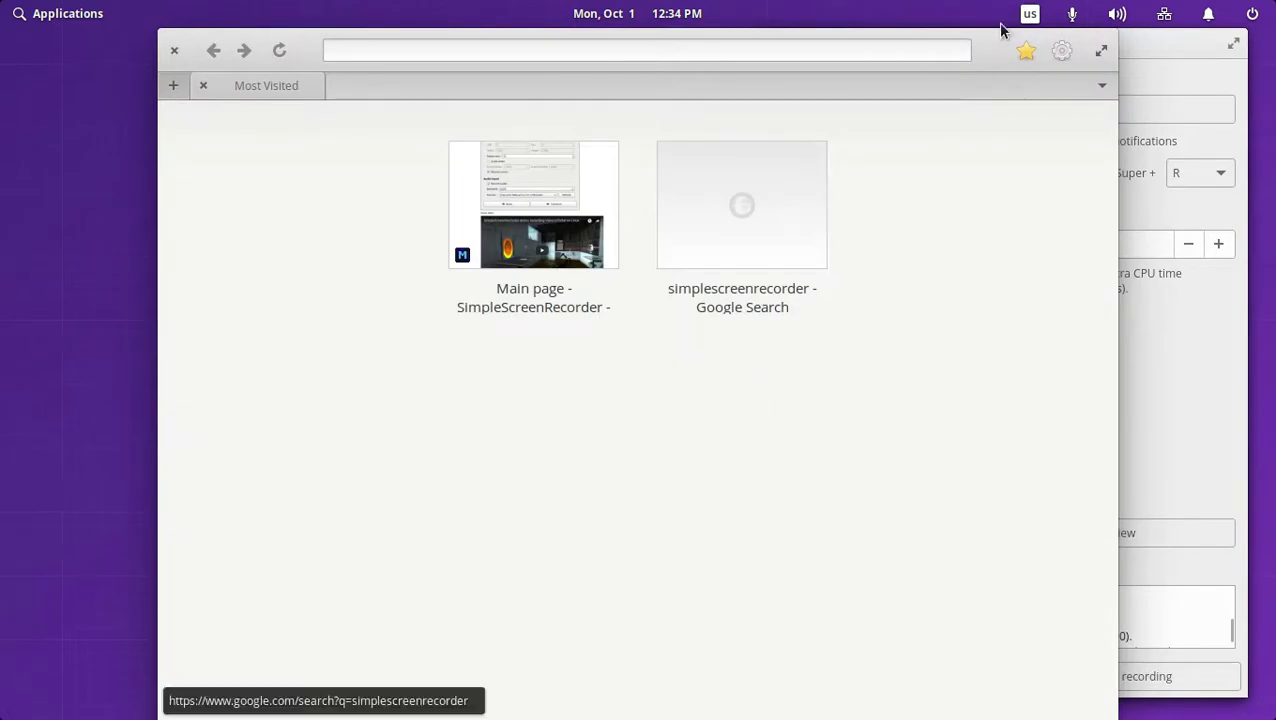
click(174, 50)
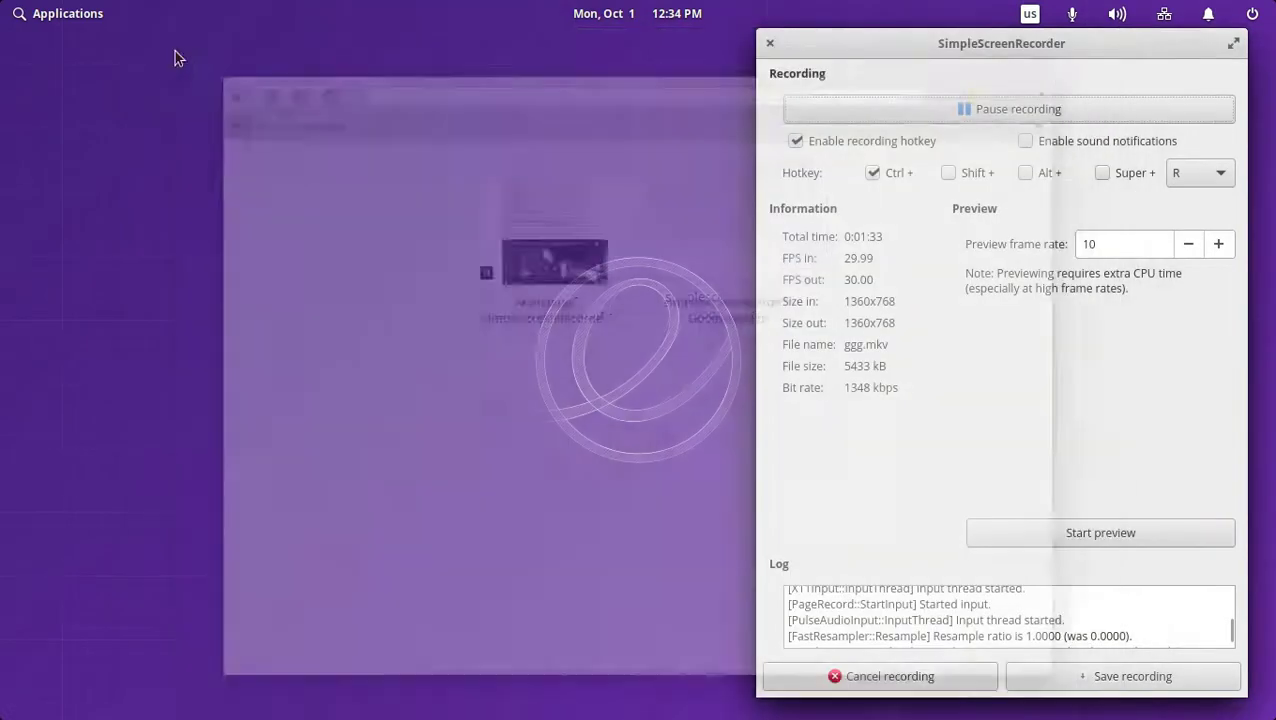
- Open Mail and dismiss its account setup, and open and close Calendar
click(522, 692)
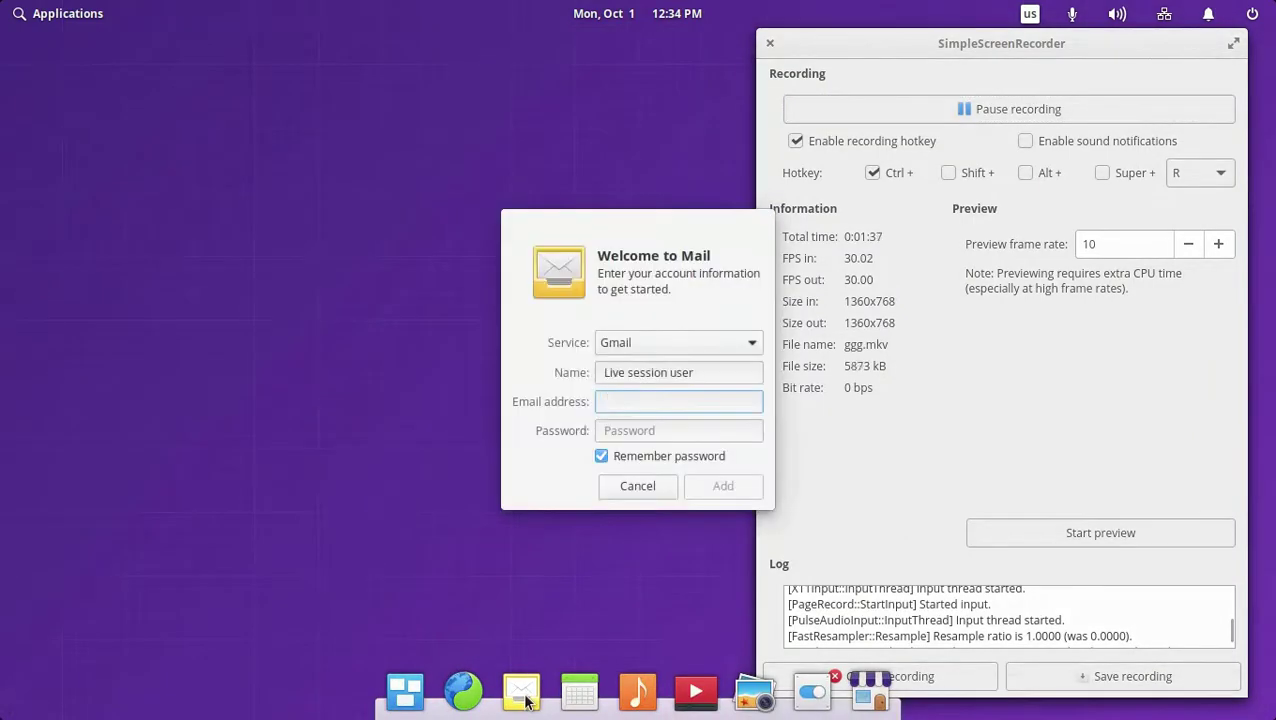
click(655, 487)
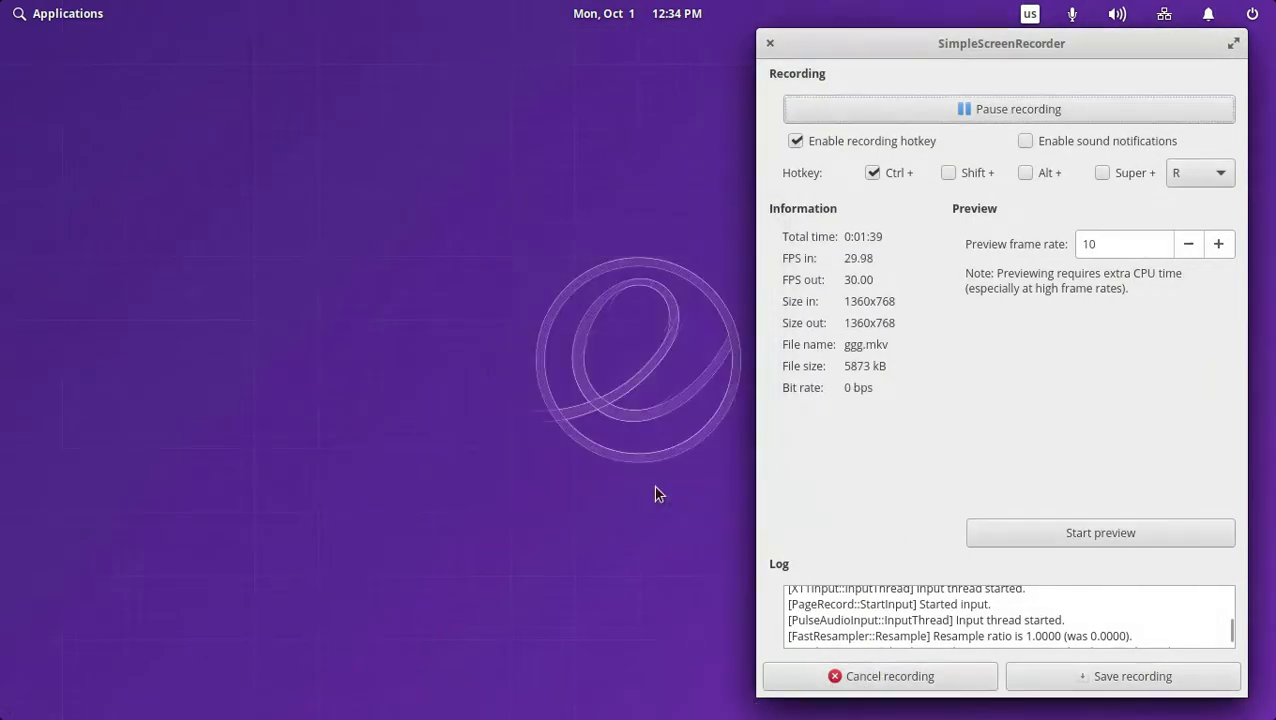
mouse_move(580, 700)
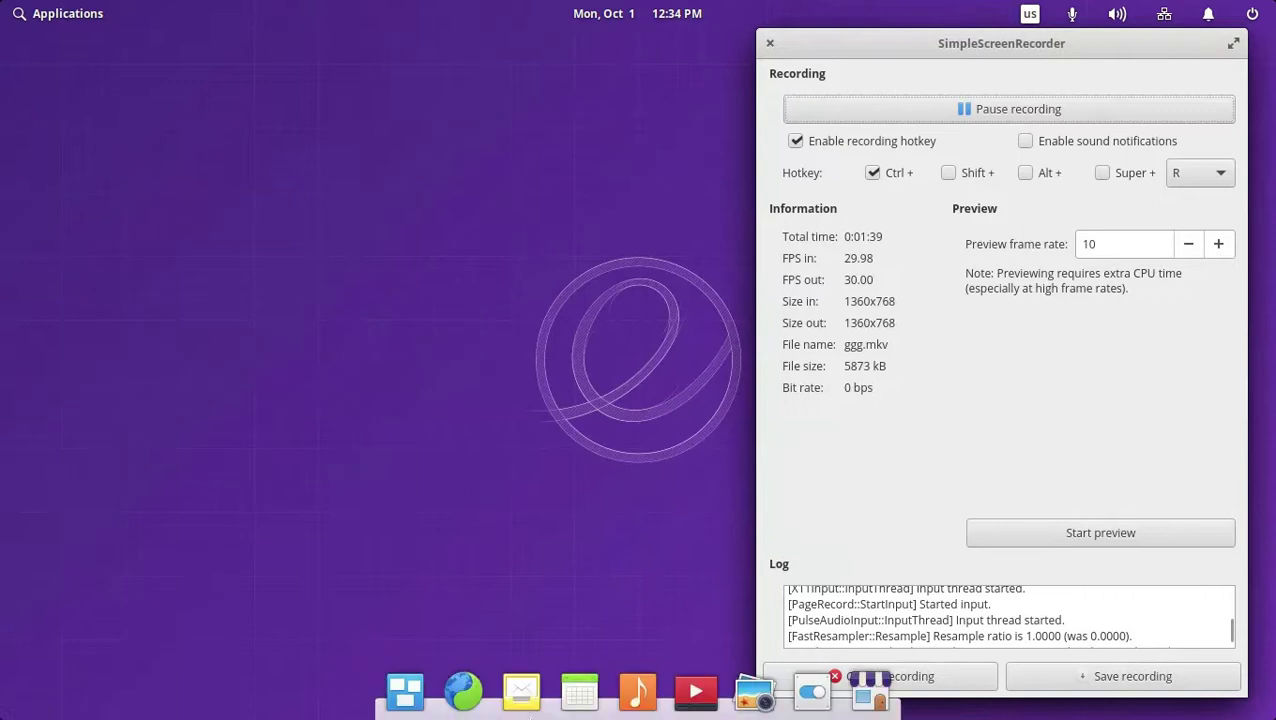
click(580, 690)
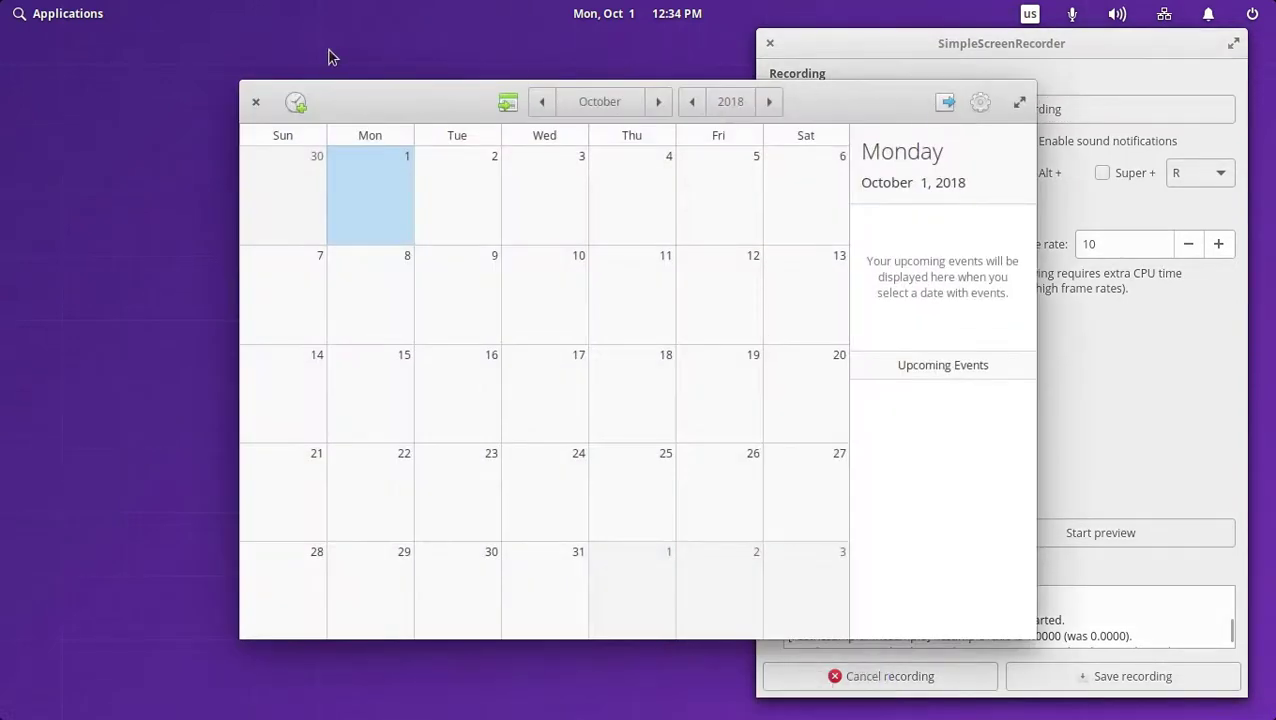
click(255, 102)
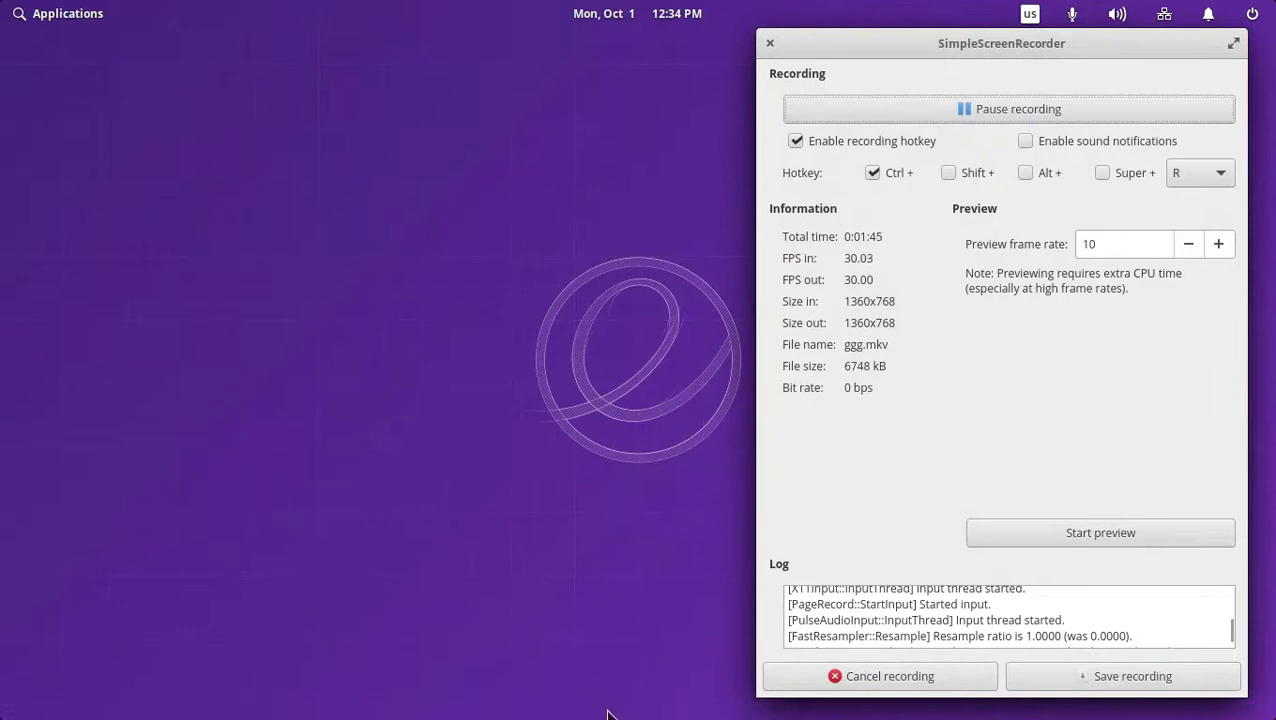
- Open the Music app to view its library screen, and close it
mouse_move(600, 713)
click(636, 692)
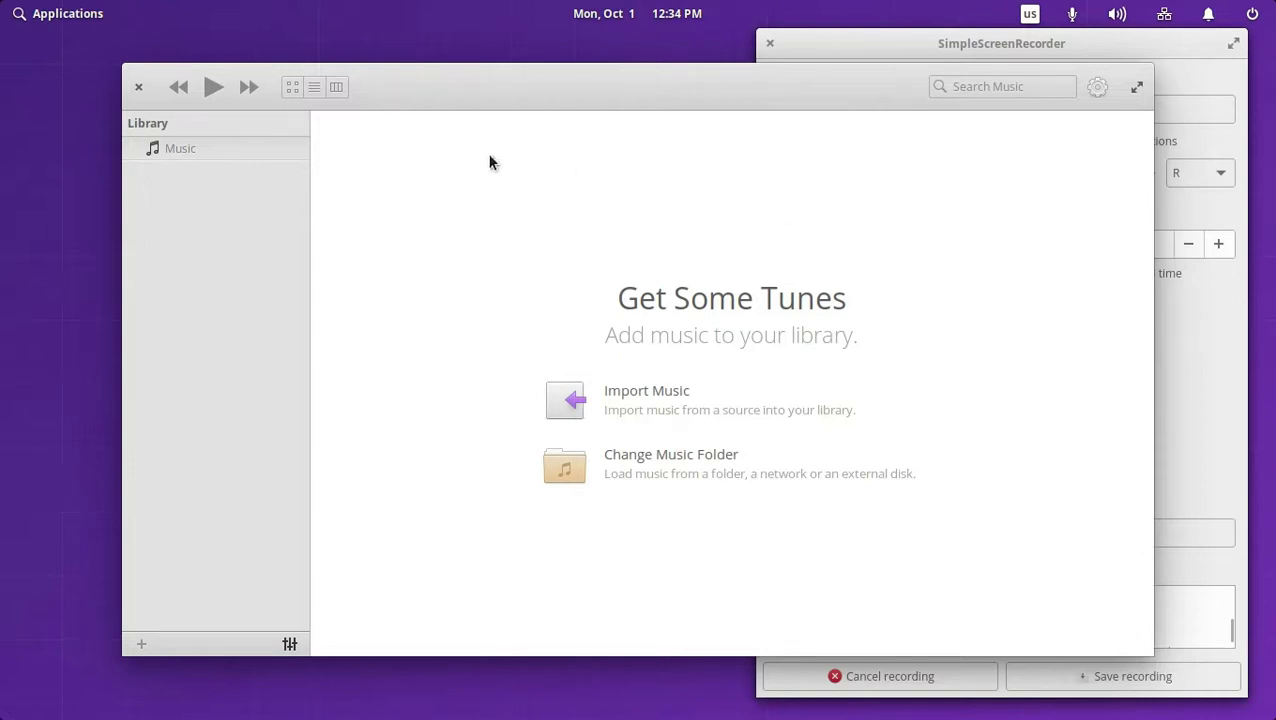
click(139, 87)
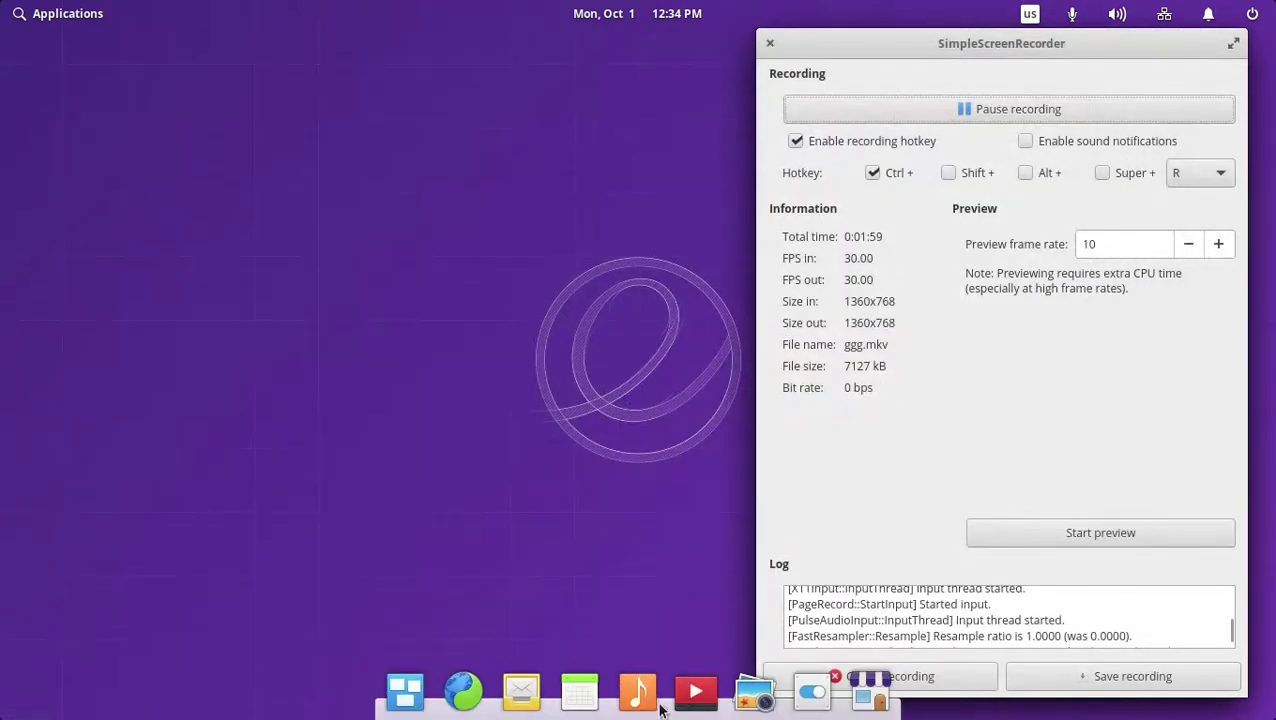
- View the Photos app's library screen twice, closing the app each time
click(752, 696)
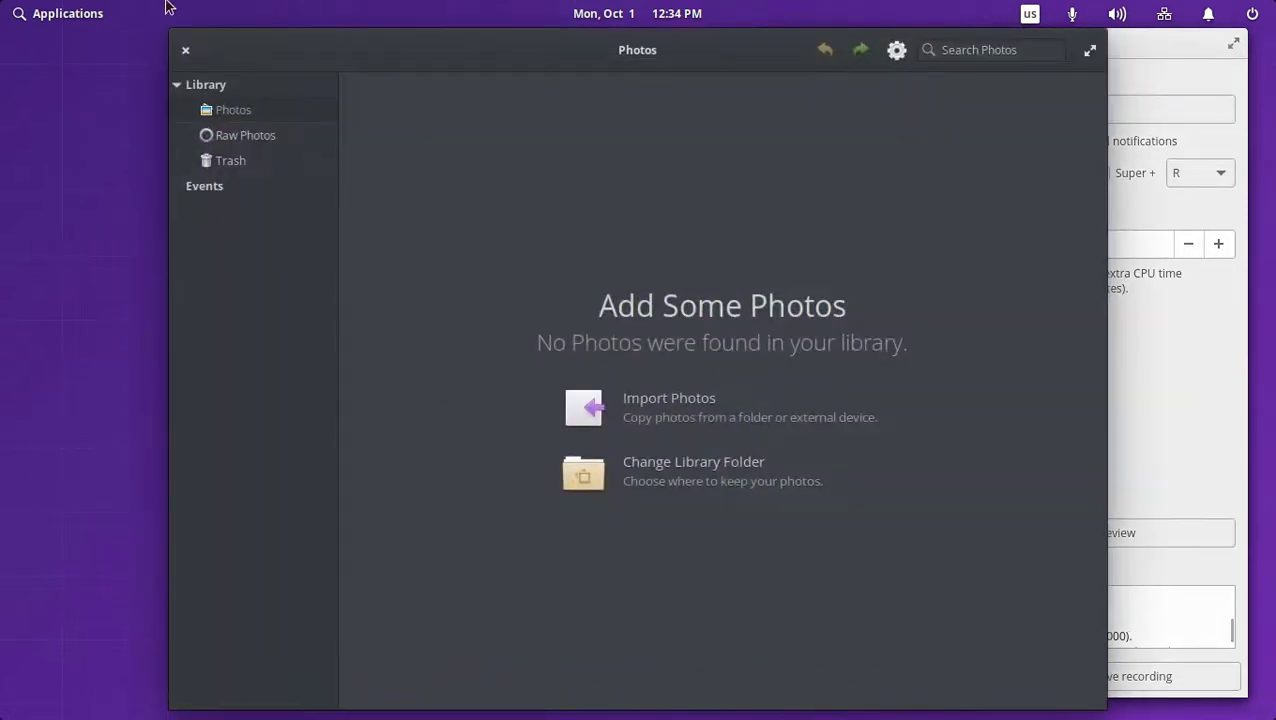
click(183, 53)
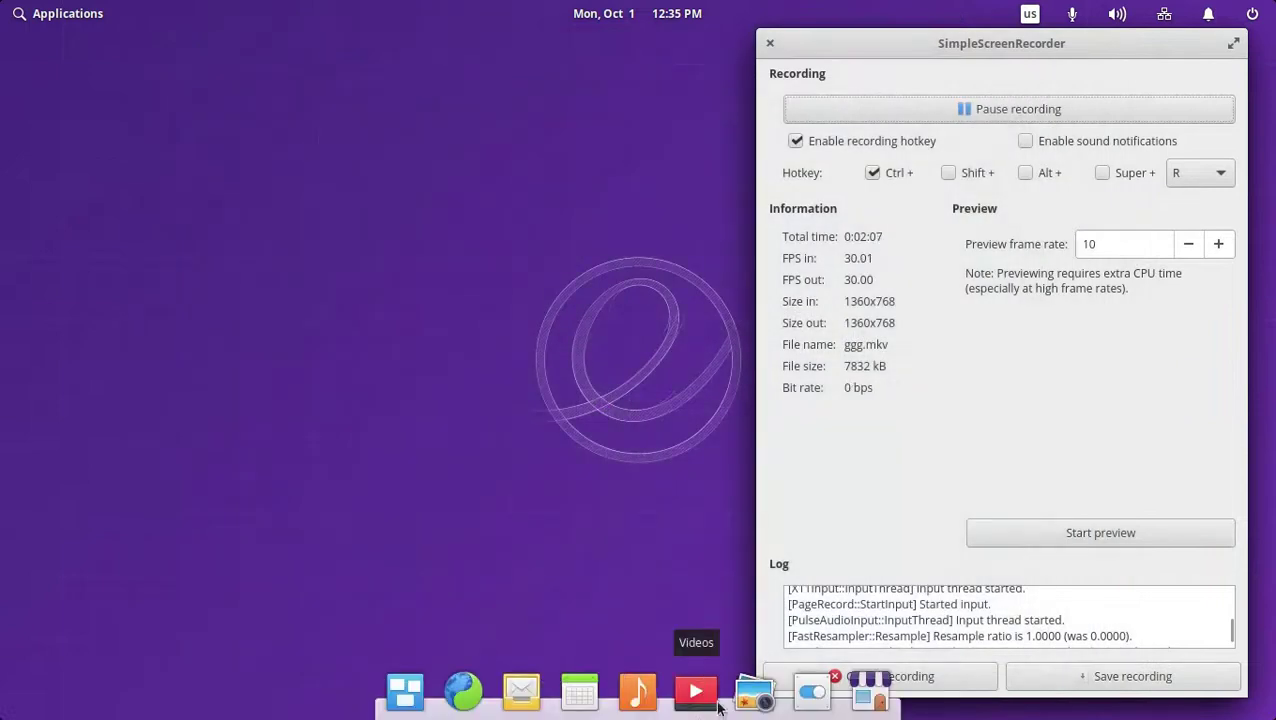
click(748, 702)
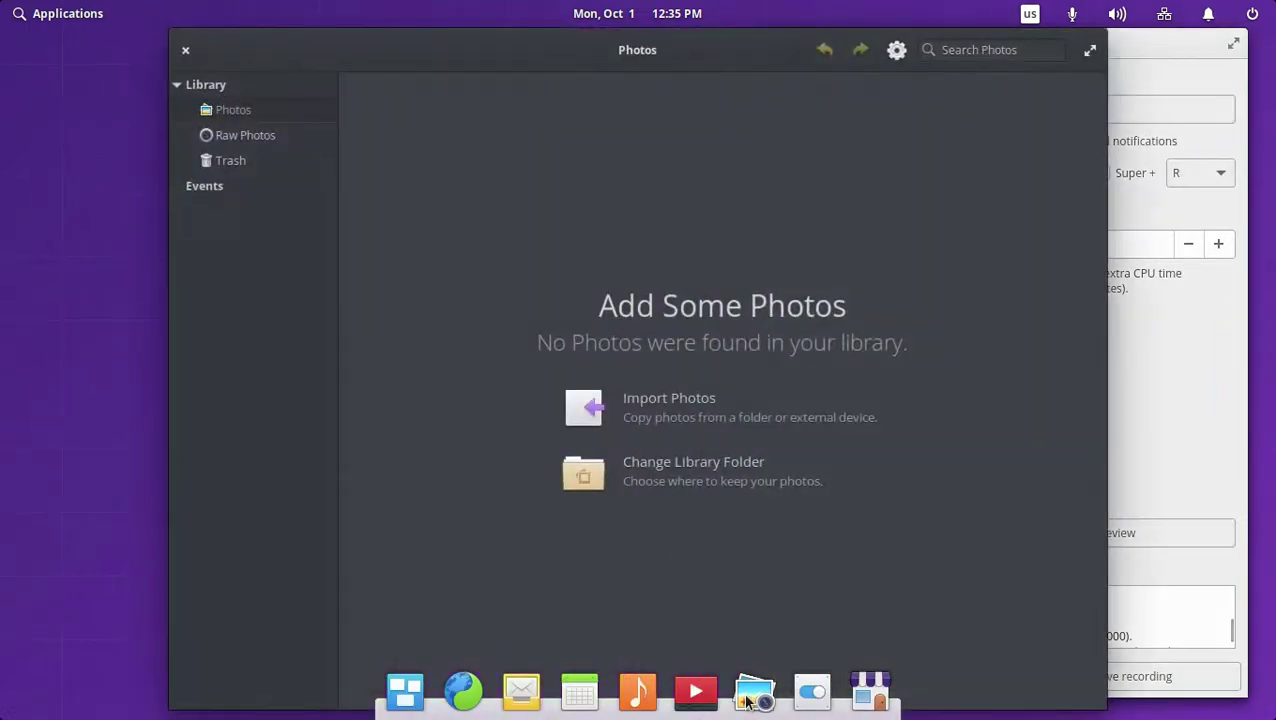
click(185, 53)
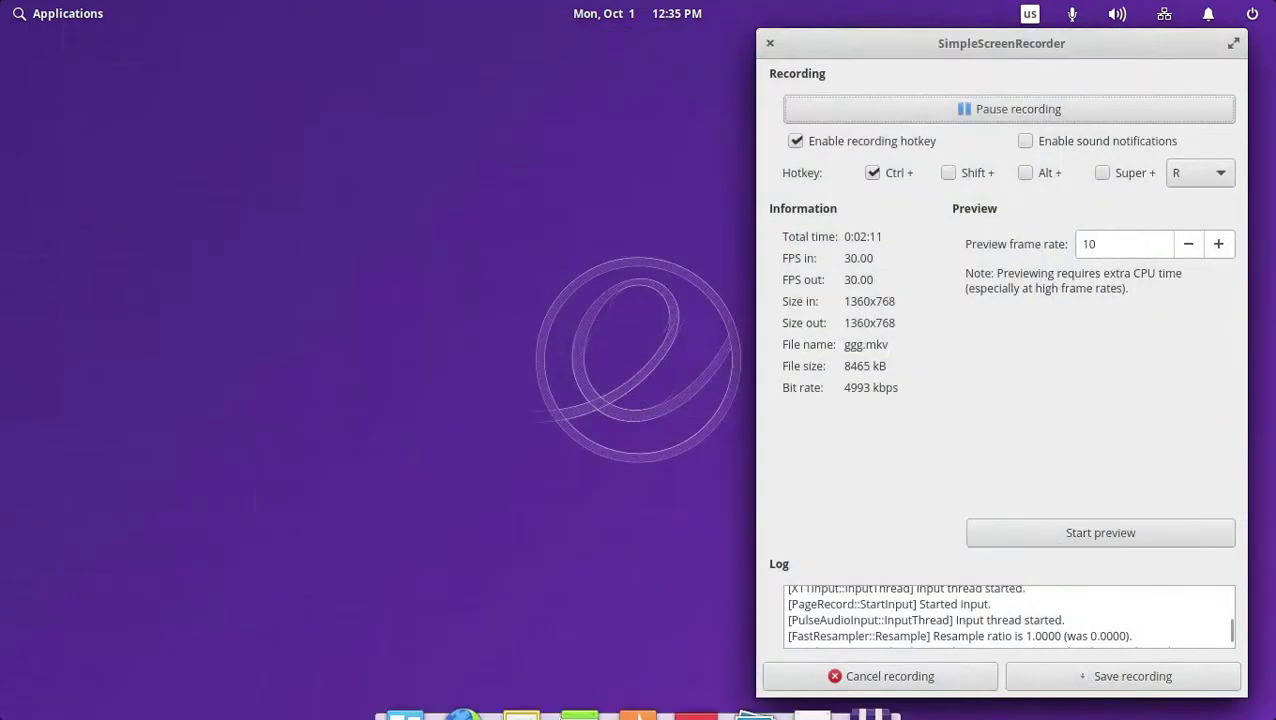
- In the system's Notifications settings, switch AppCenter's Bubbles and Sounds off and on again, and turn off its Notification Center option
click(812, 708)
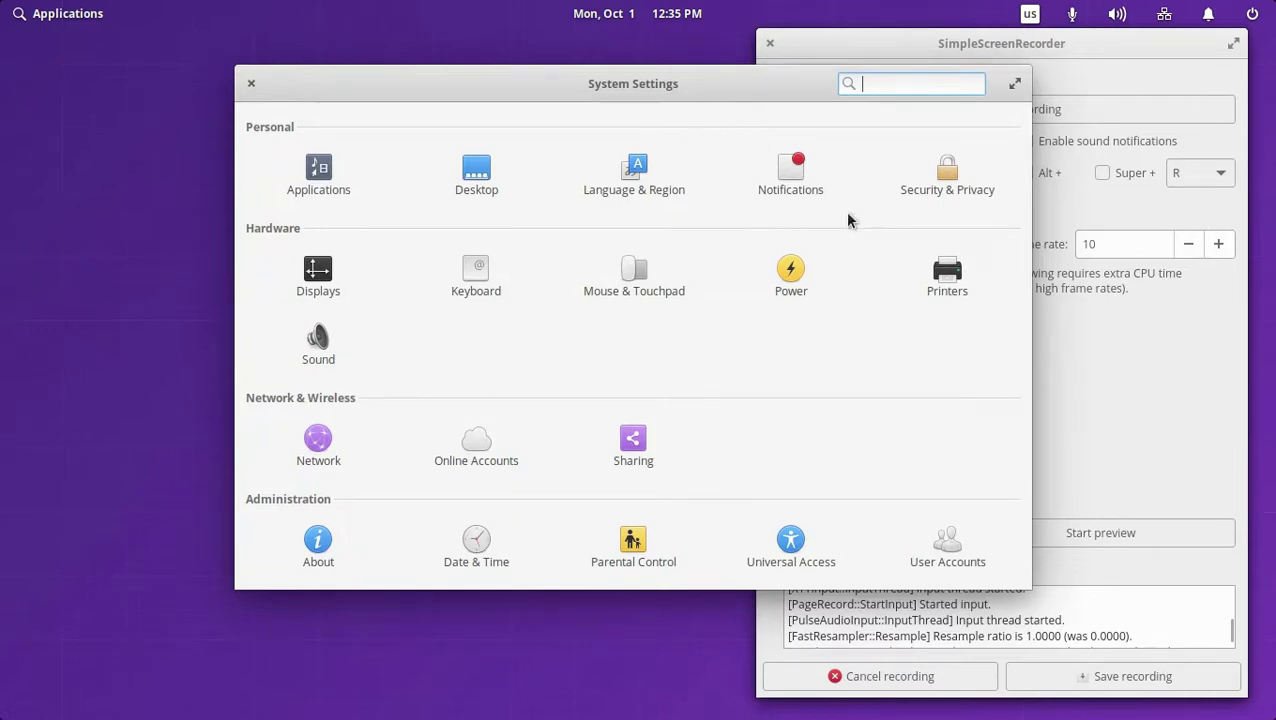
click(786, 175)
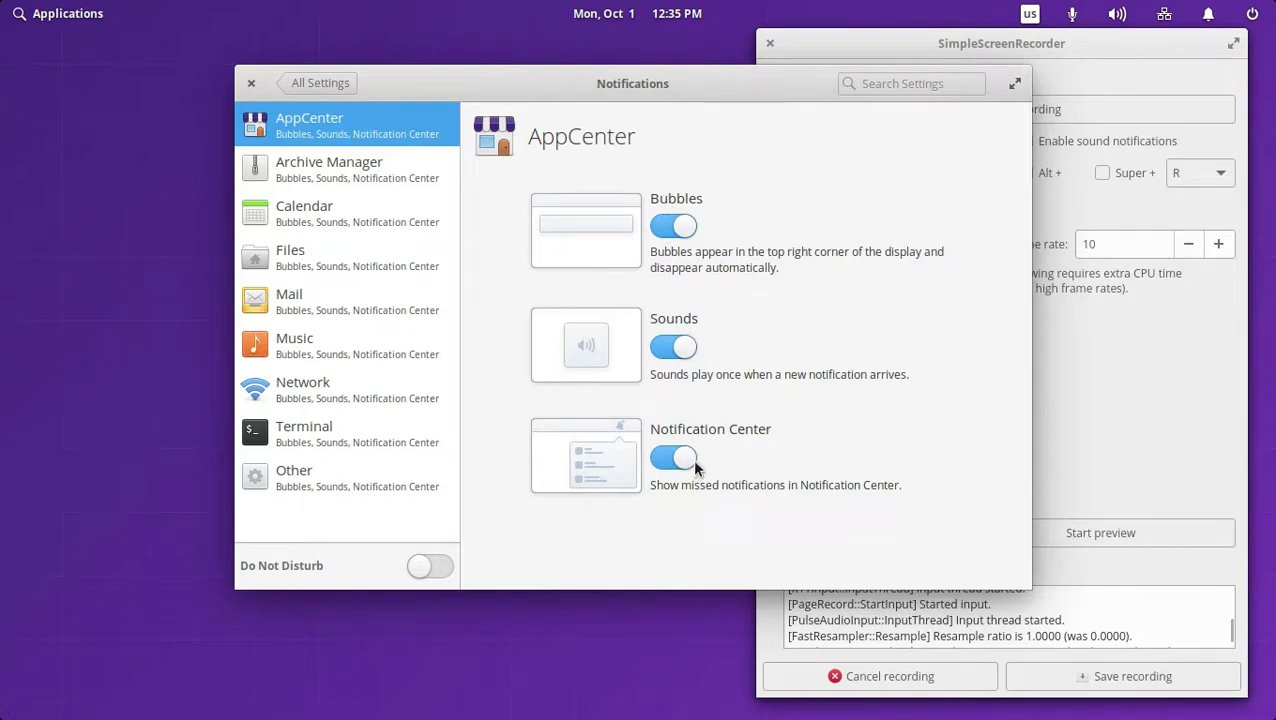
click(668, 229)
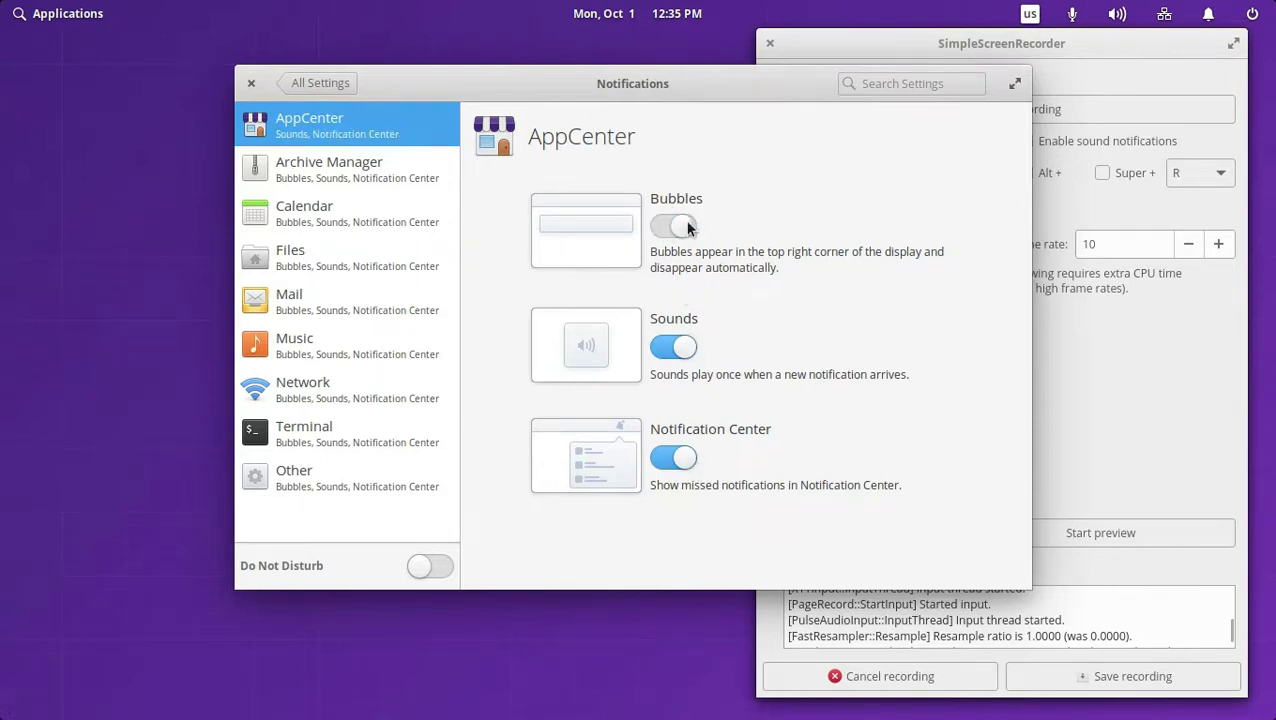
click(686, 228)
click(677, 352)
click(678, 350)
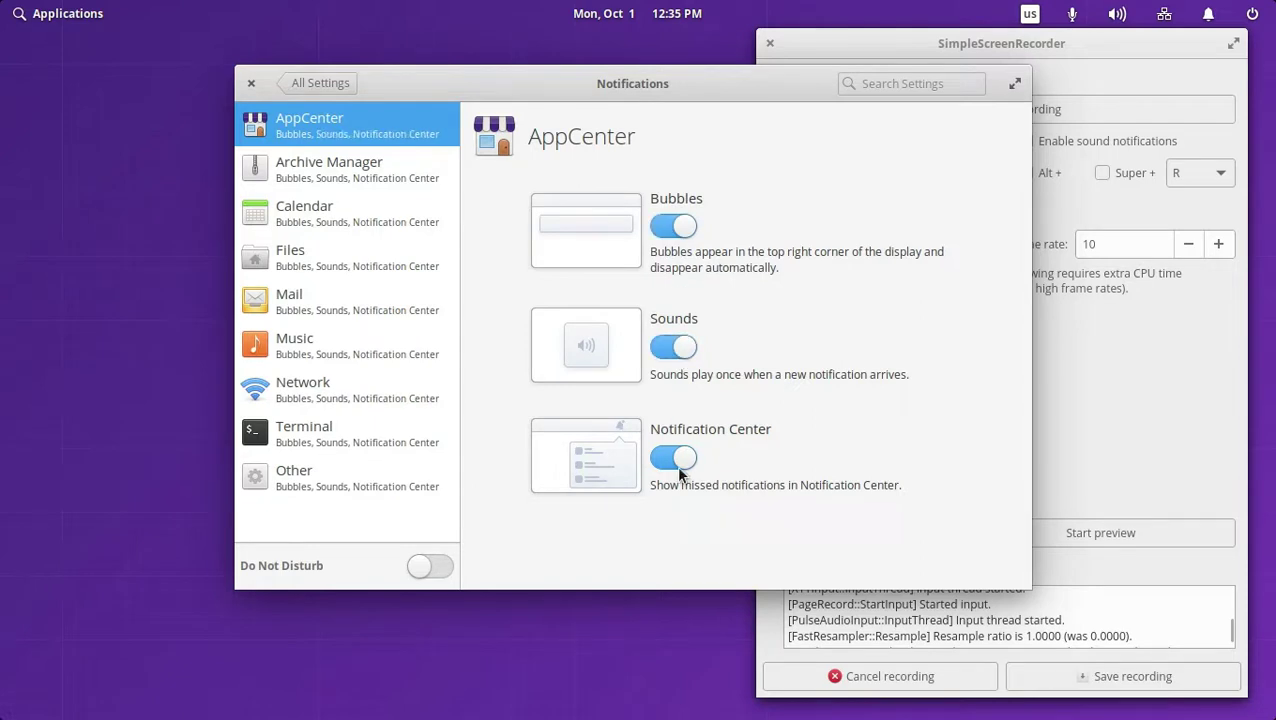
click(681, 467)
- Turn Do Not Disturb on and back off, and view the notification options for Archive Manager, Calendar, Files and Mail
click(441, 566)
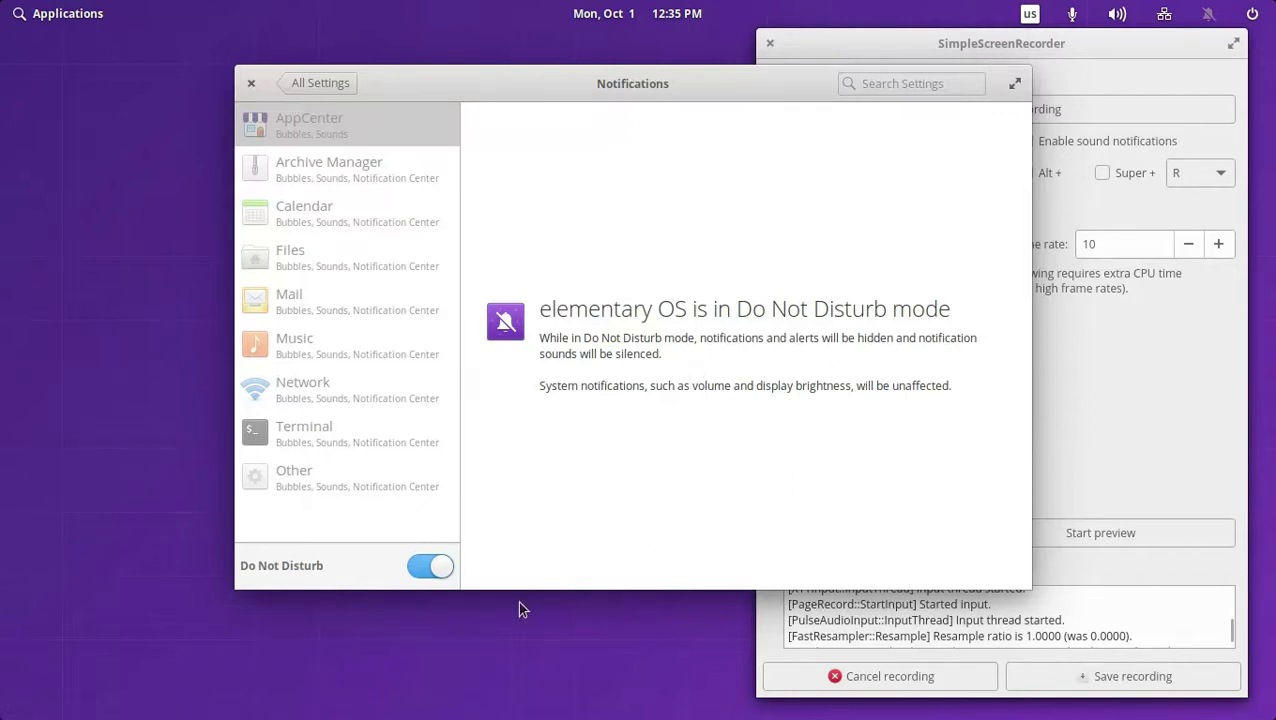
click(428, 567)
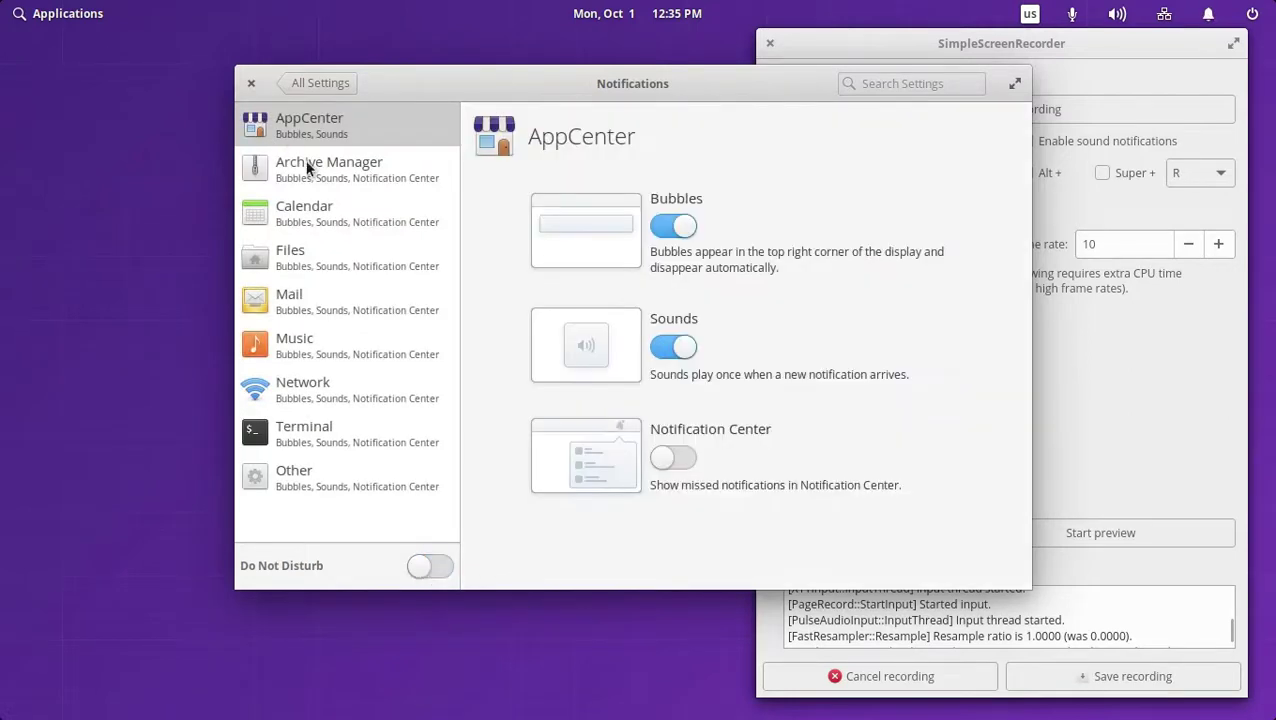
click(308, 169)
click(322, 211)
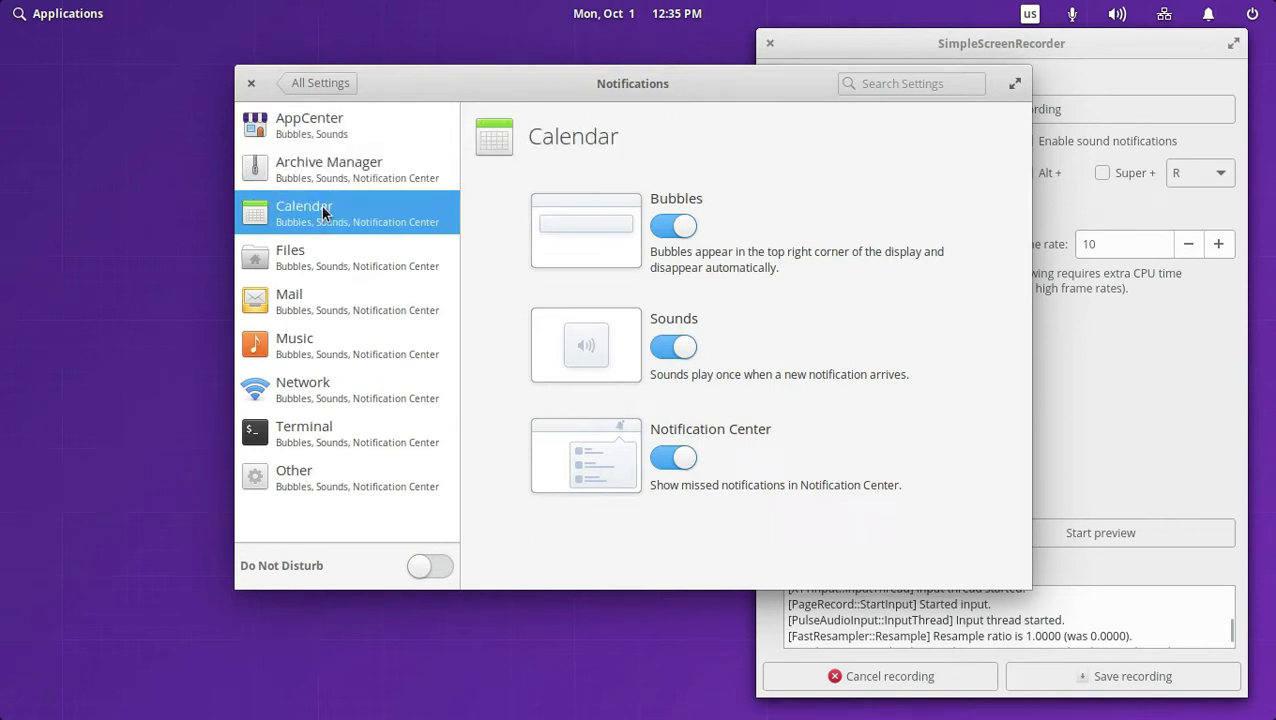
click(324, 252)
click(332, 312)
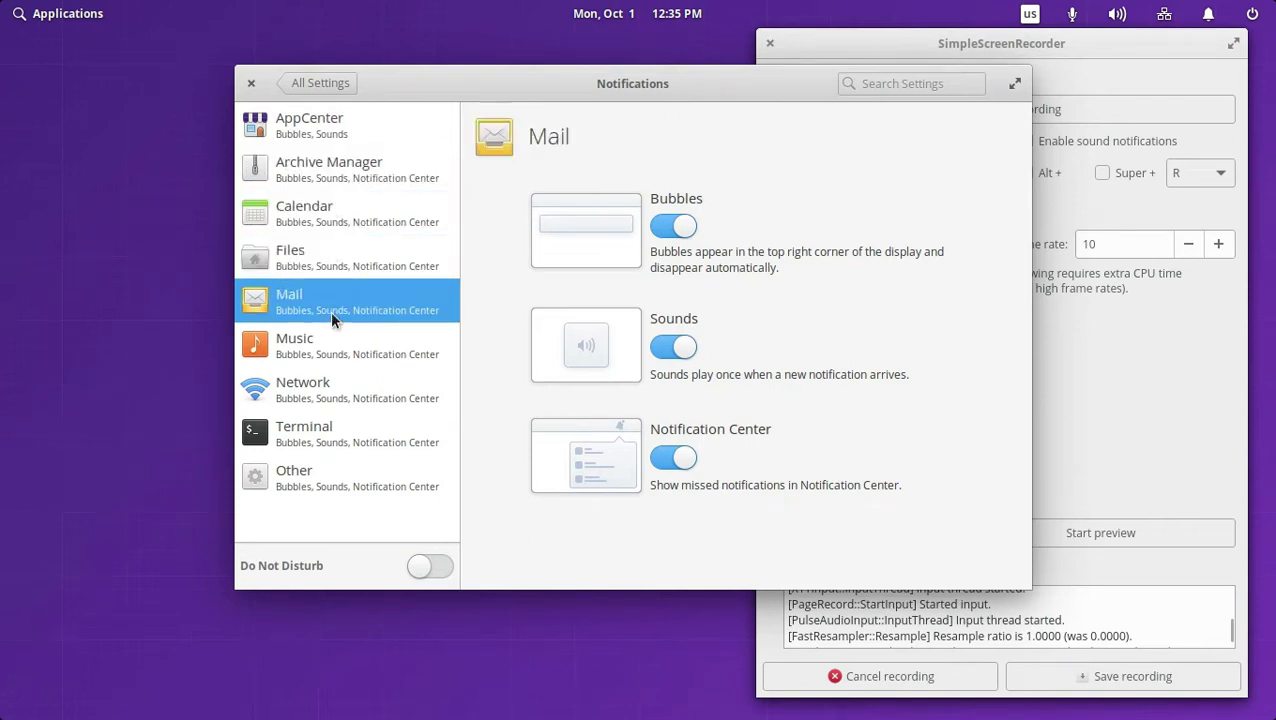
- Maximize and restore the System Settings window, and close it
right_click(740, 87)
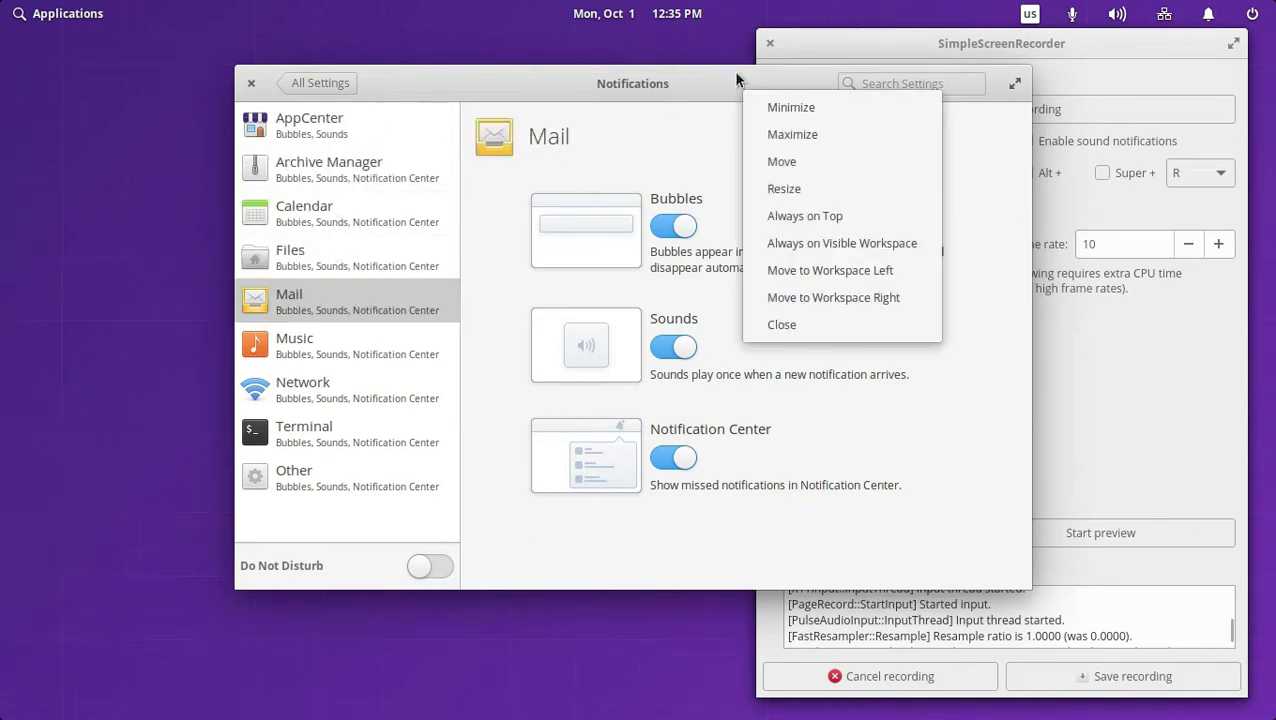
click(708, 80)
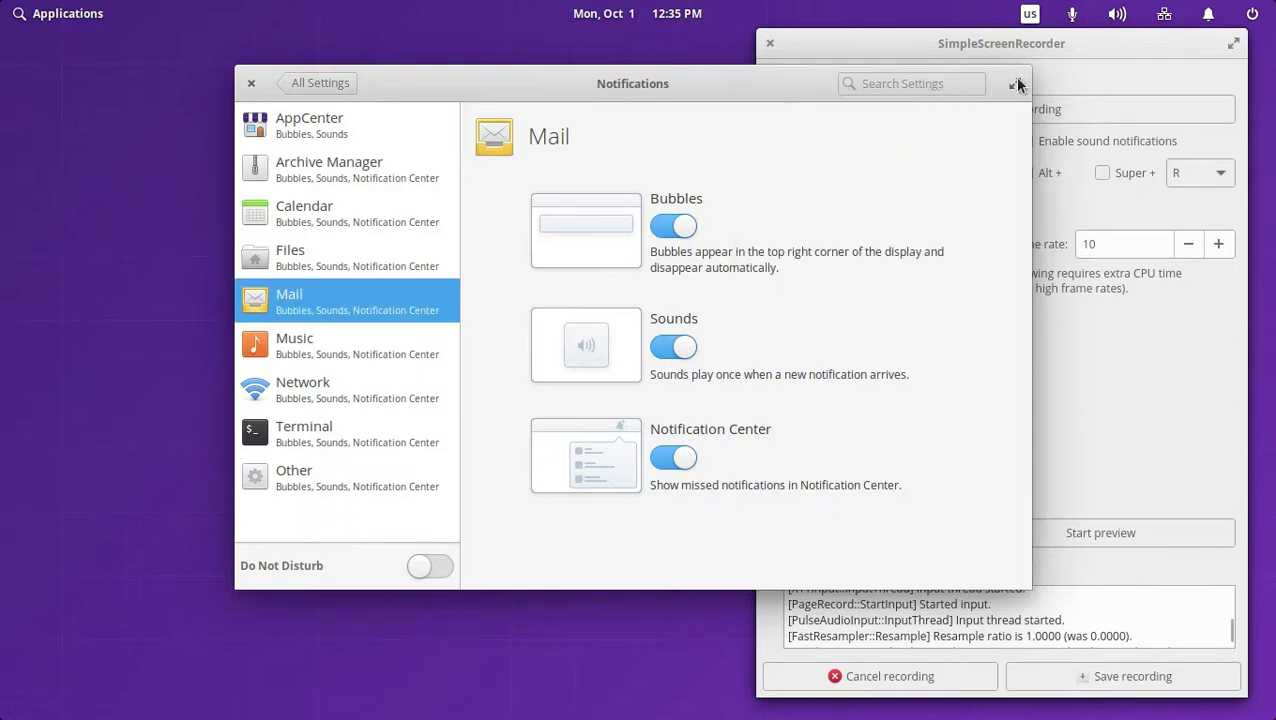
click(1014, 83)
click(1257, 48)
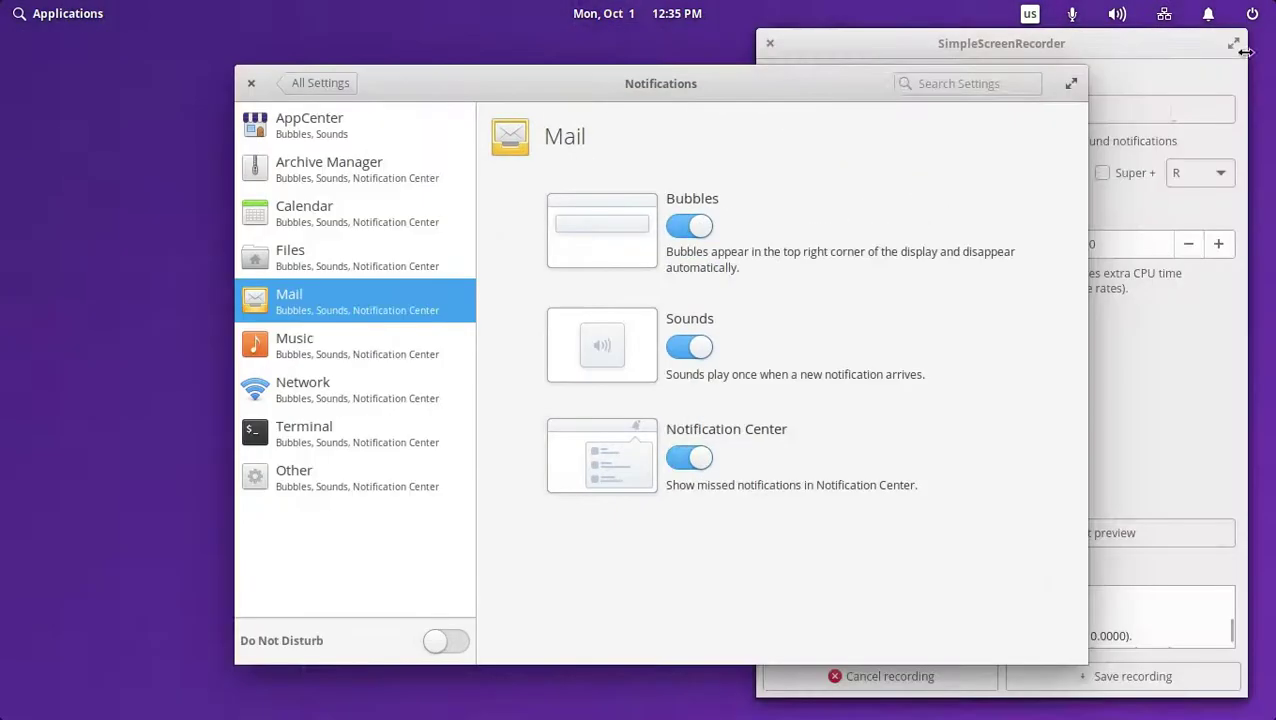
click(252, 85)
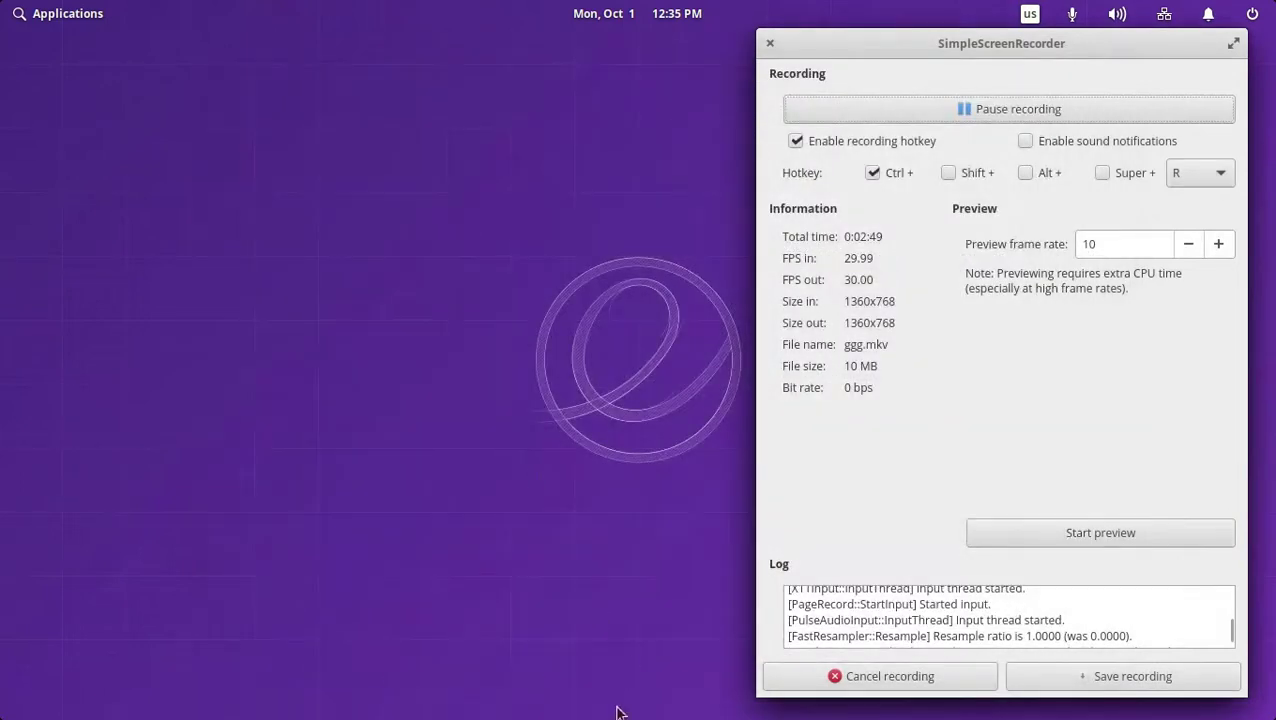
- Open AppCenter, move its window up to show more of the home page, and close it
mouse_move(621, 712)
click(869, 692)
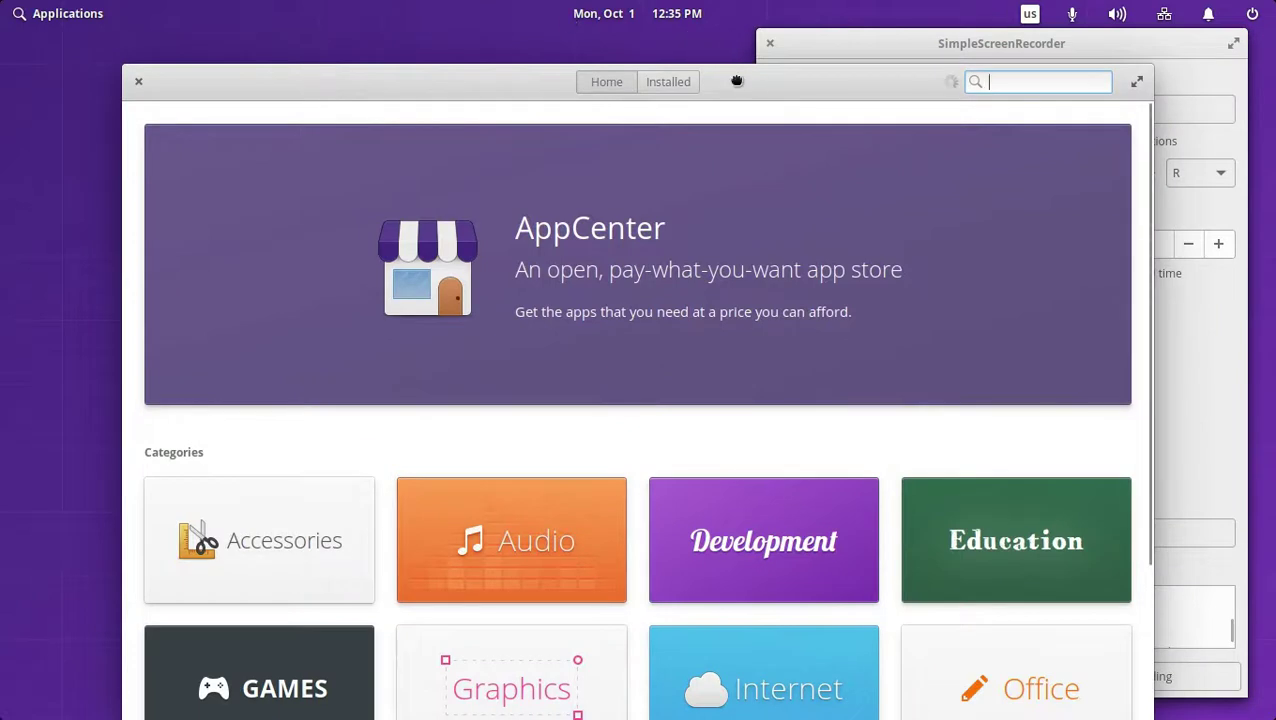
drag(741, 81, 711, 40)
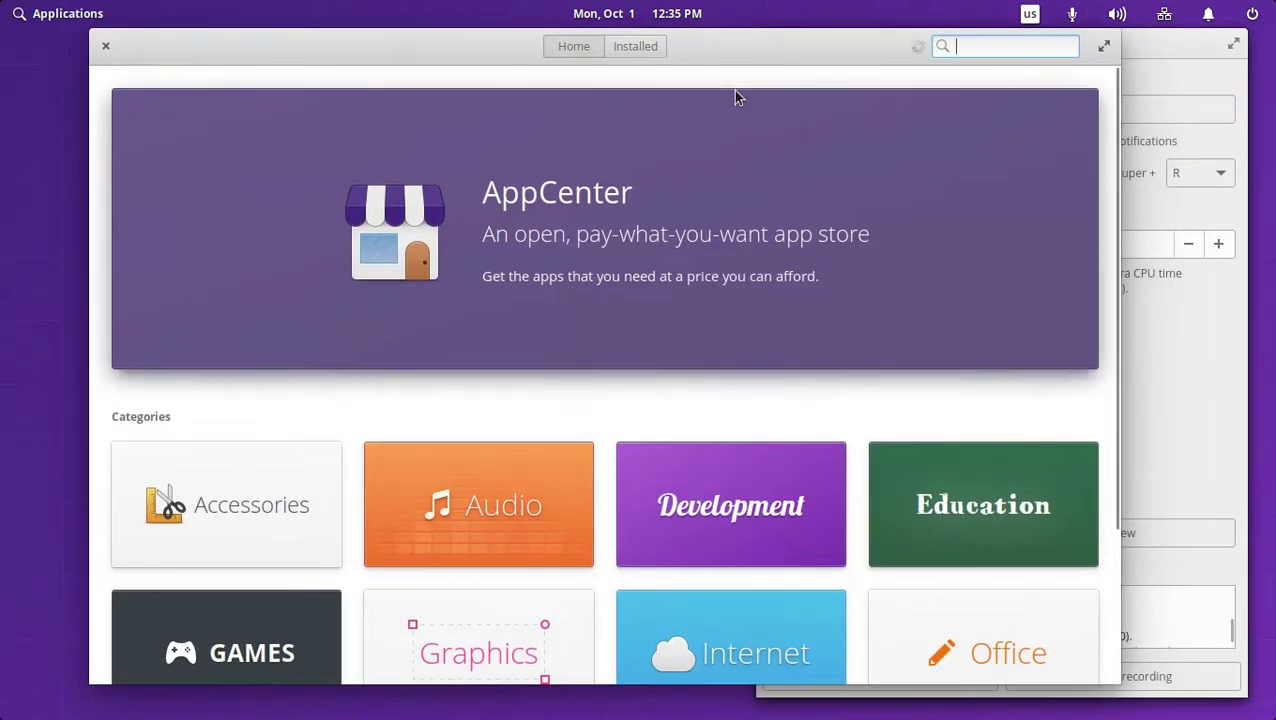
key(ctrl+q)
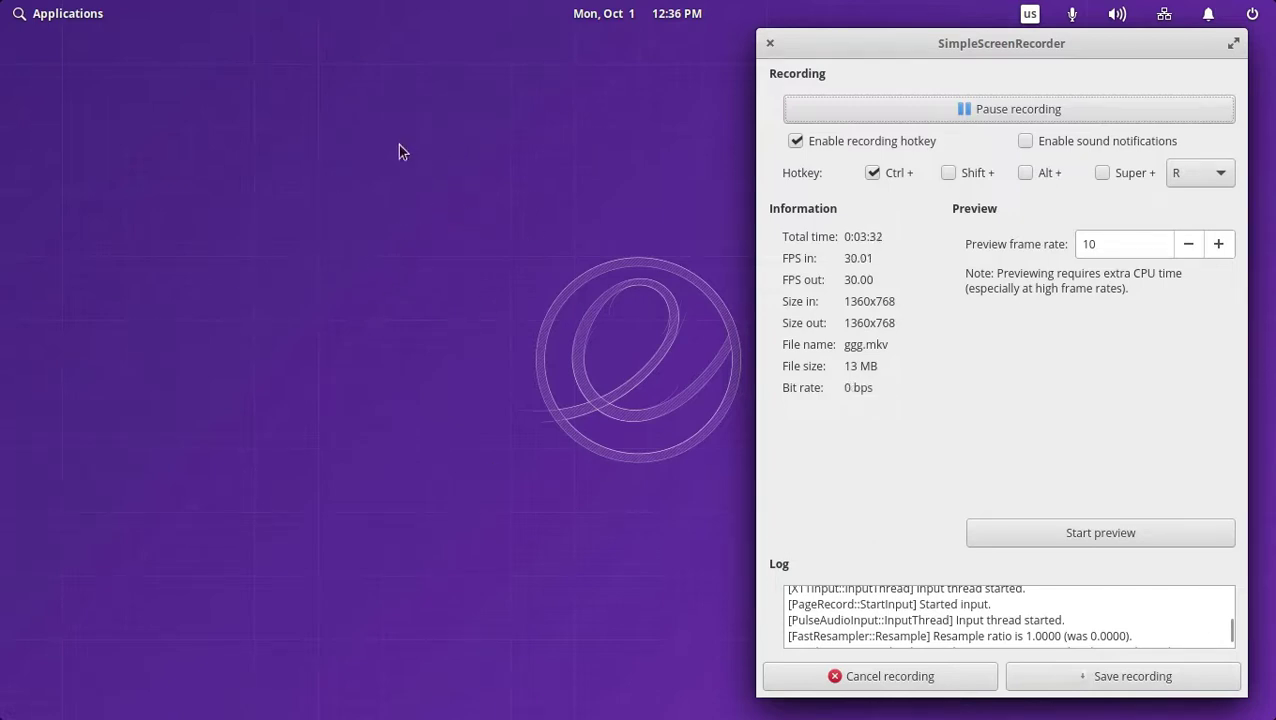
- Move the SimpleScreenRecorder window toward the middle of the desktop, and open the Date & Time settings from the clock's calendar
drag(1006, 45, 933, 48)
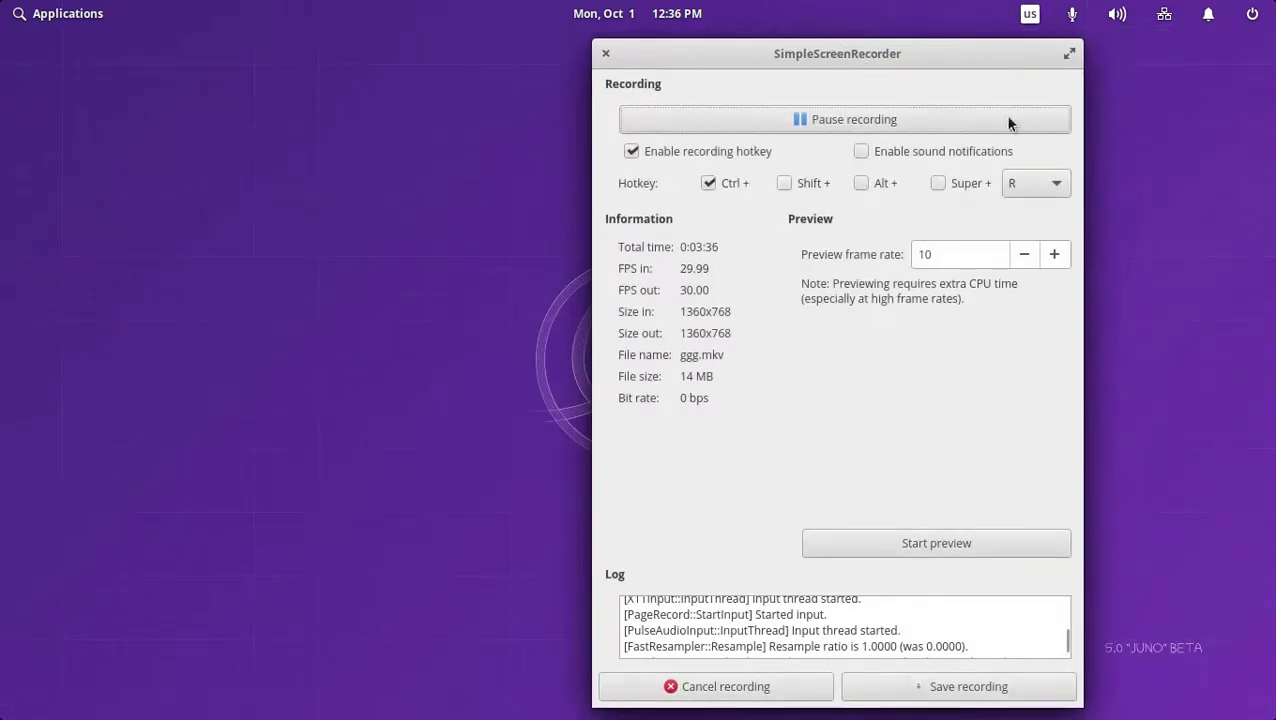
click(678, 17)
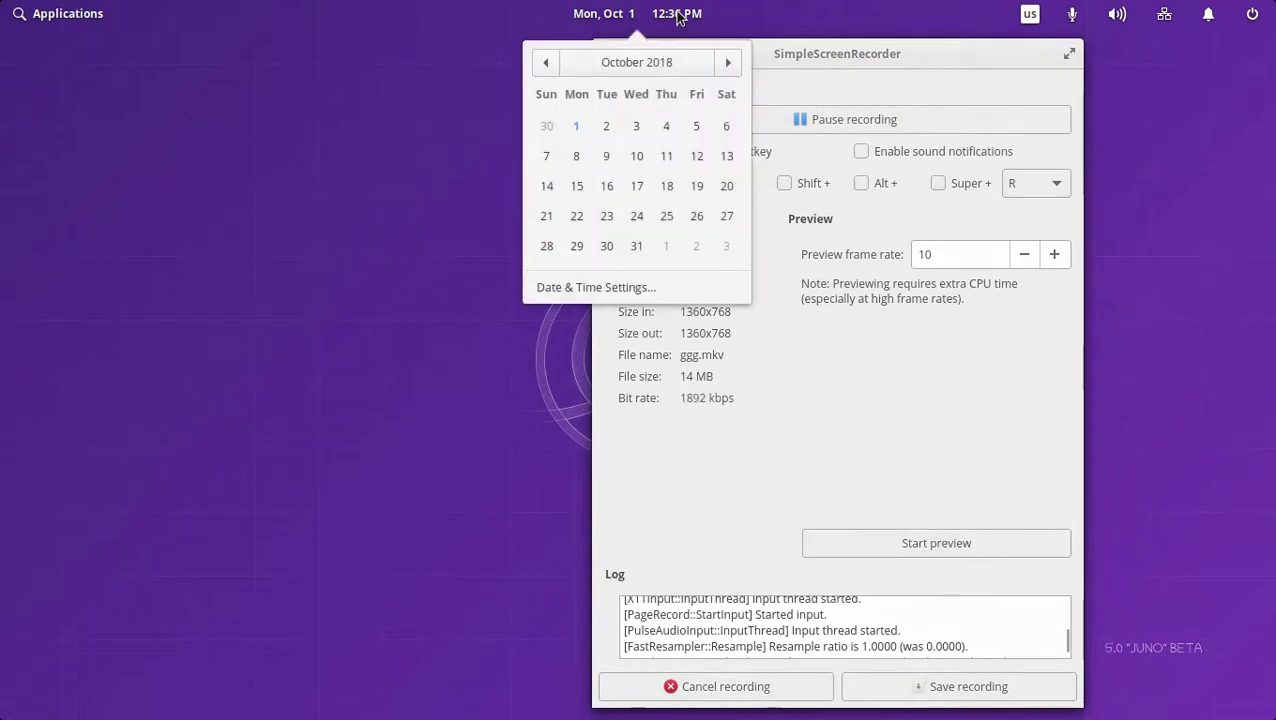
click(678, 17)
click(678, 14)
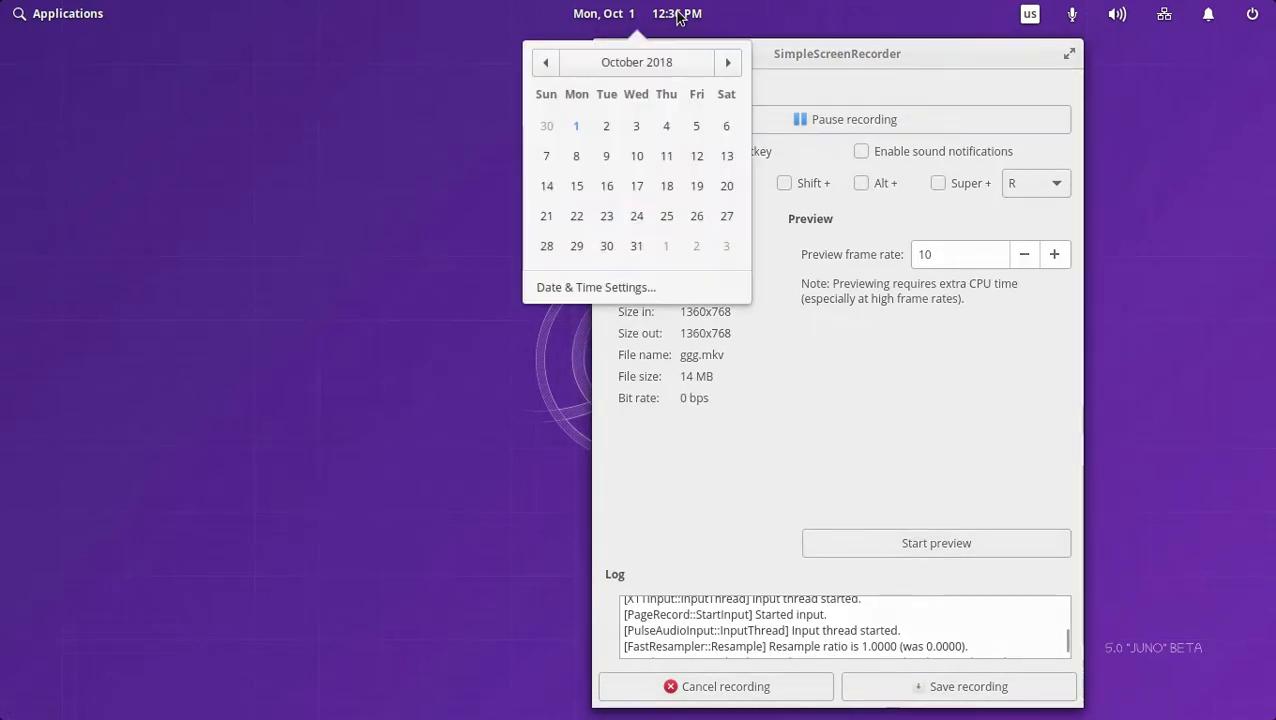
click(624, 288)
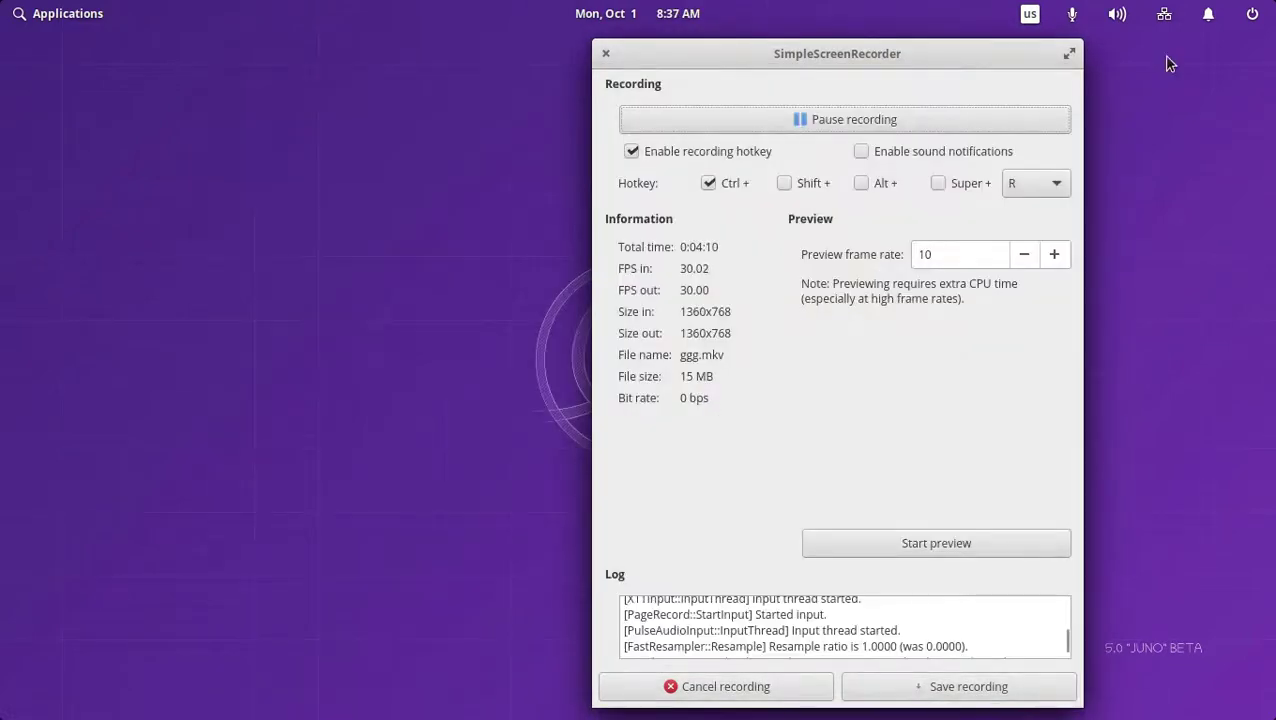
- Open the User Accounts settings from the session menu
click(1253, 16)
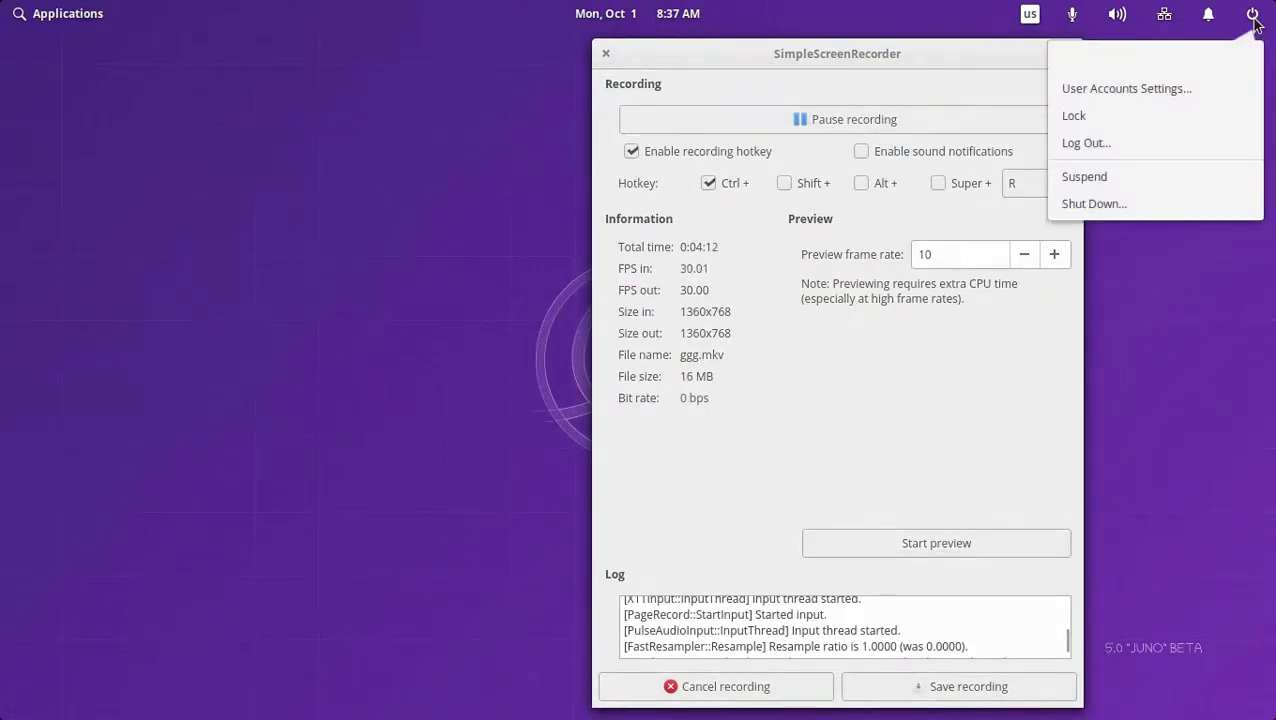
click(1179, 88)
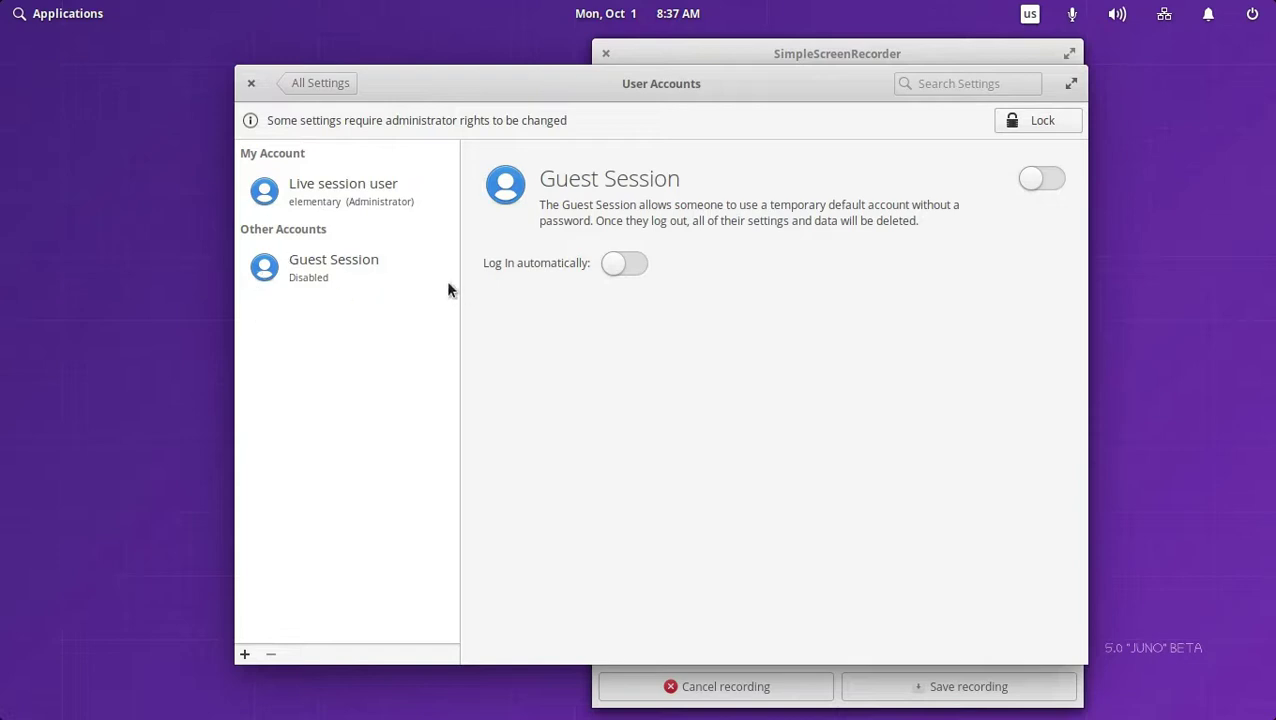
- Close the User Accounts settings and turn on Do Not Disturb for notifications
click(251, 83)
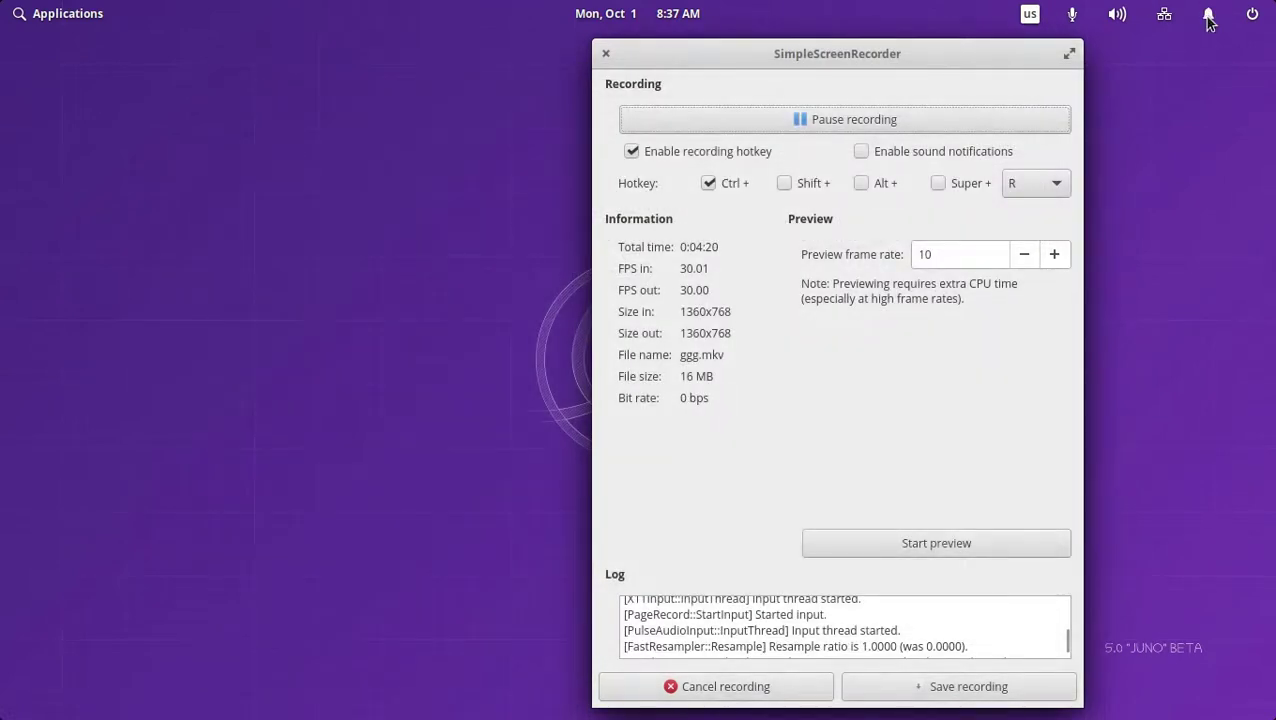
click(1208, 16)
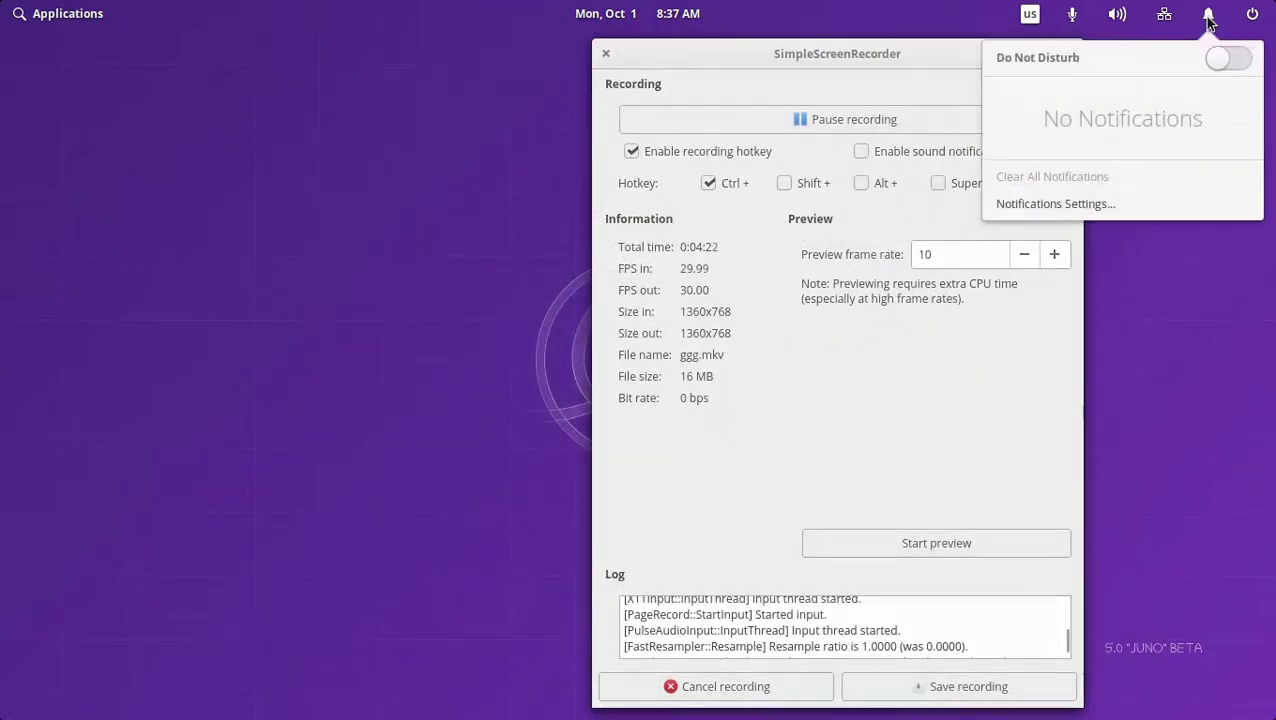
click(1228, 59)
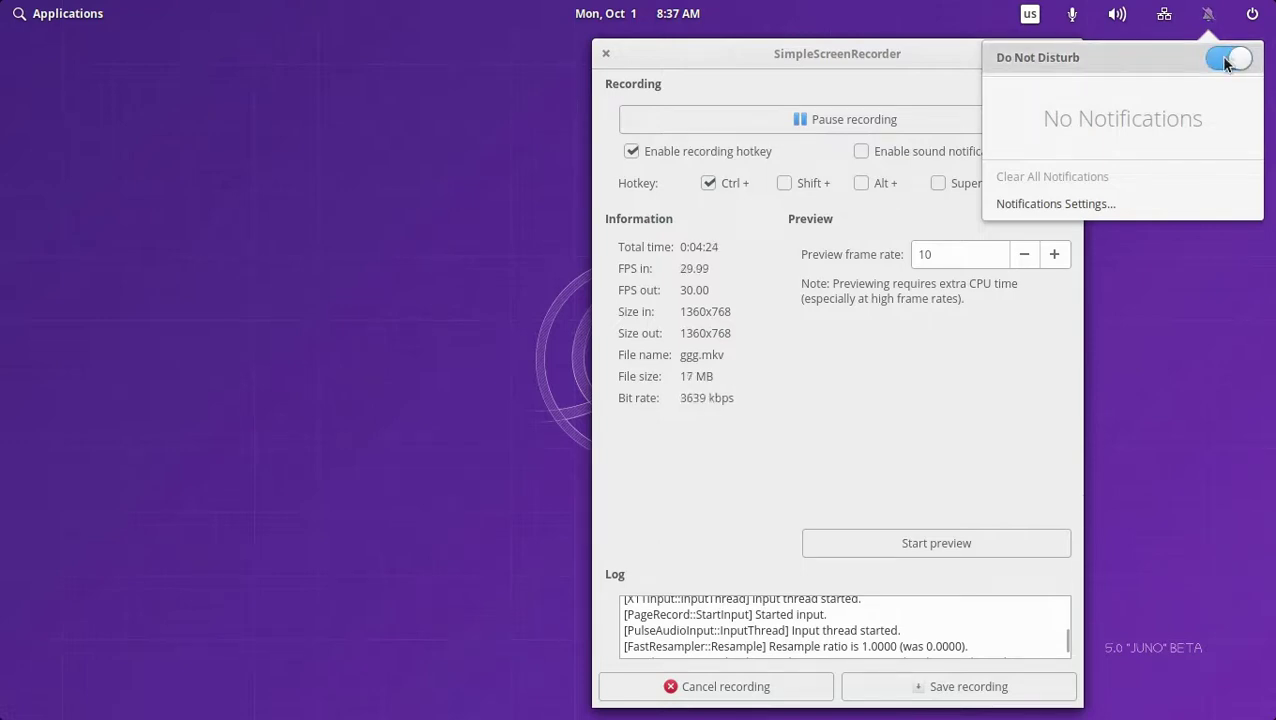
click(1179, 305)
- View the Network settings from the network indicator, and close them
click(1165, 16)
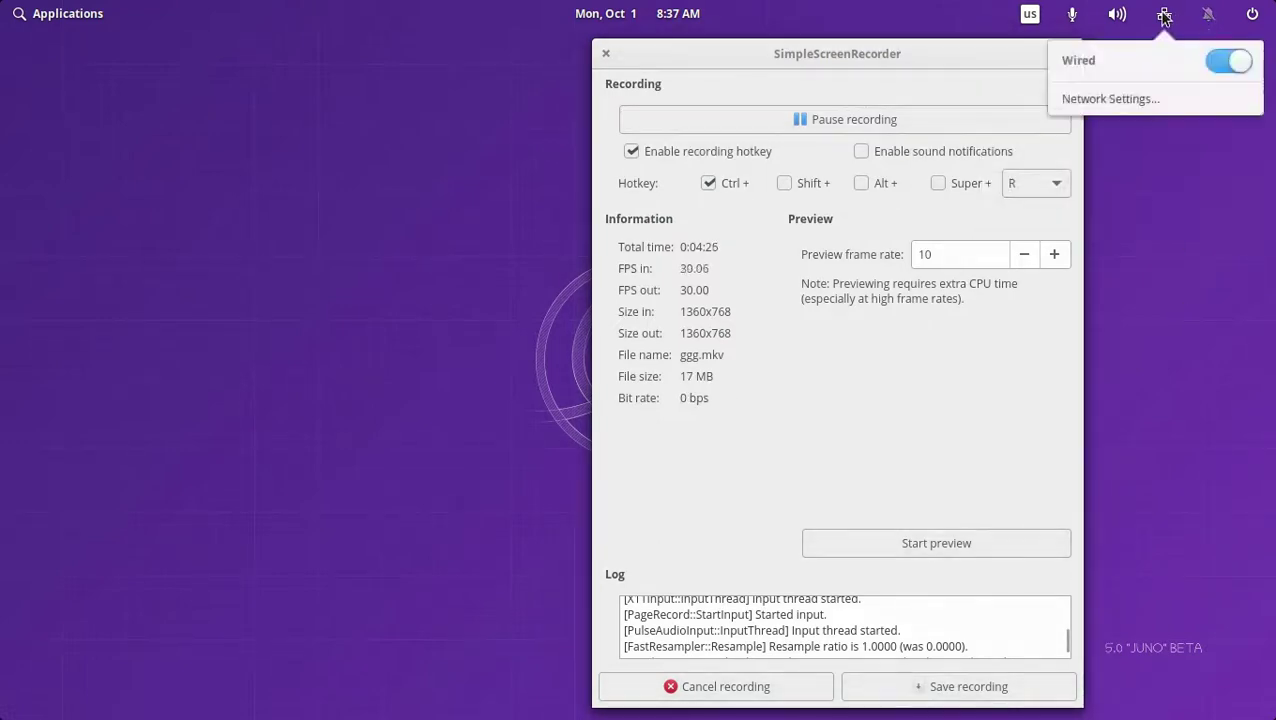
click(1136, 99)
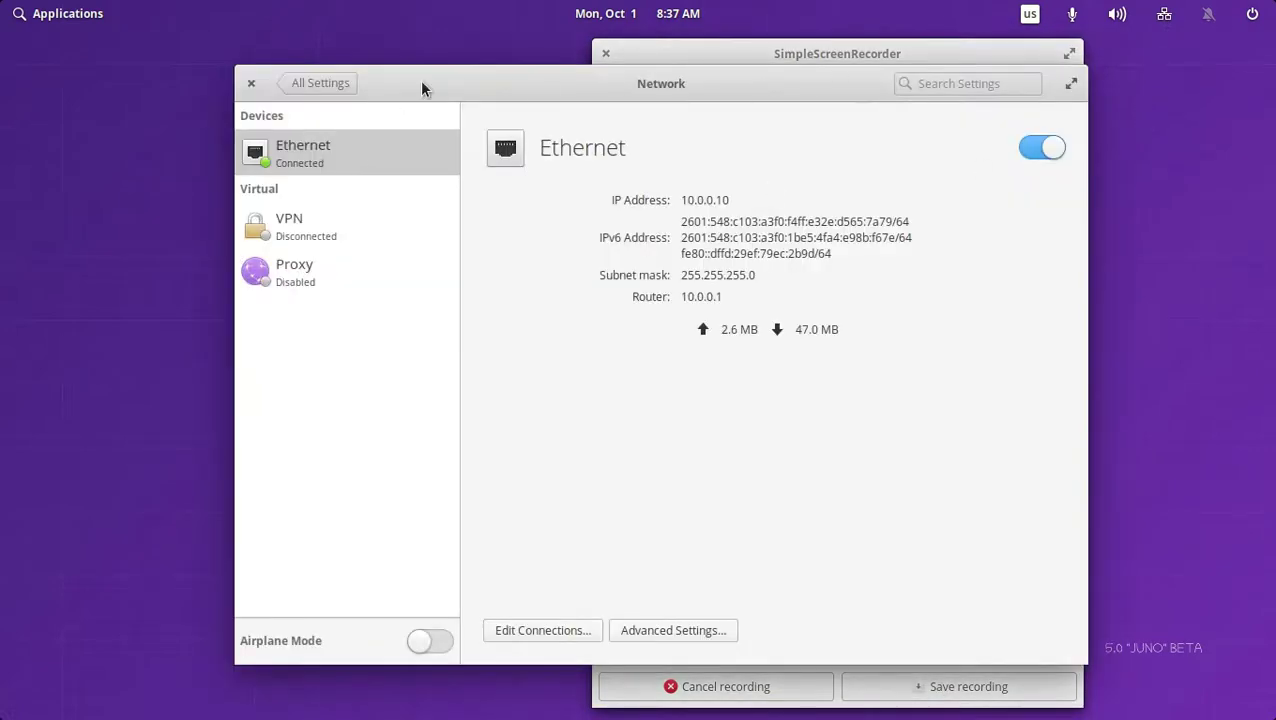
click(250, 85)
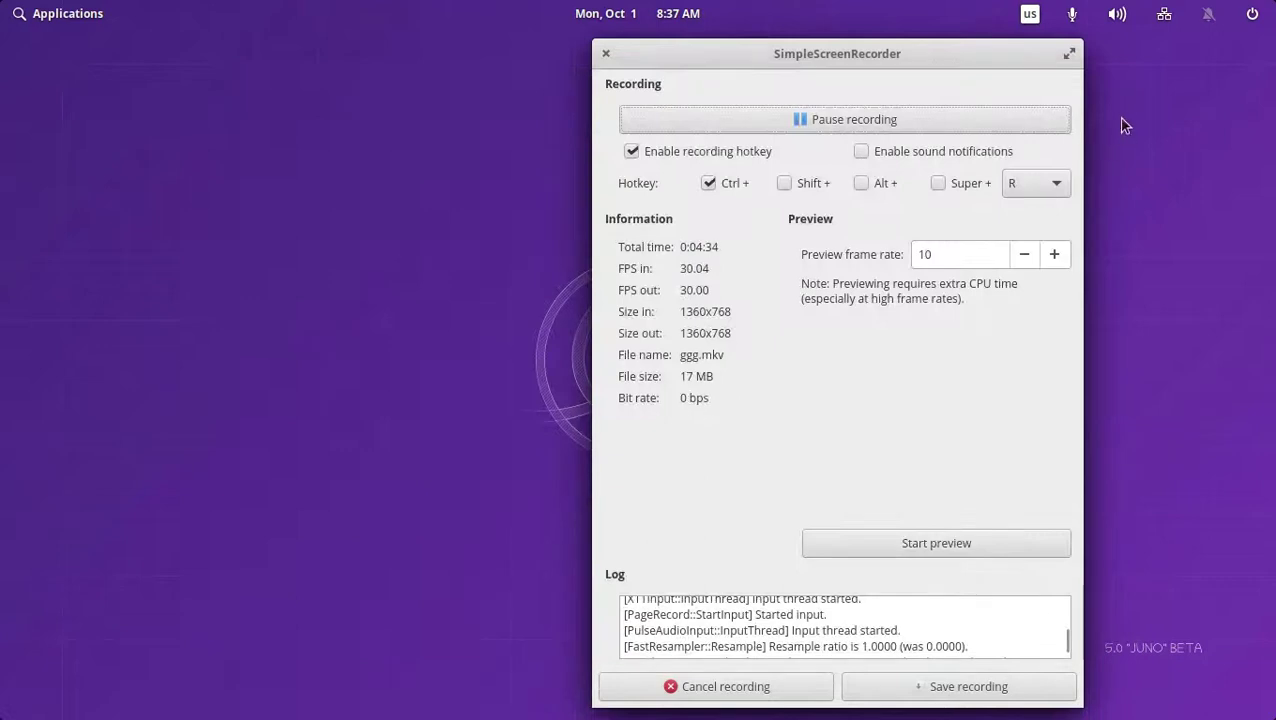
- View and close the Sound settings from the volume indicator, and check the volume and microphone indicators
click(1117, 16)
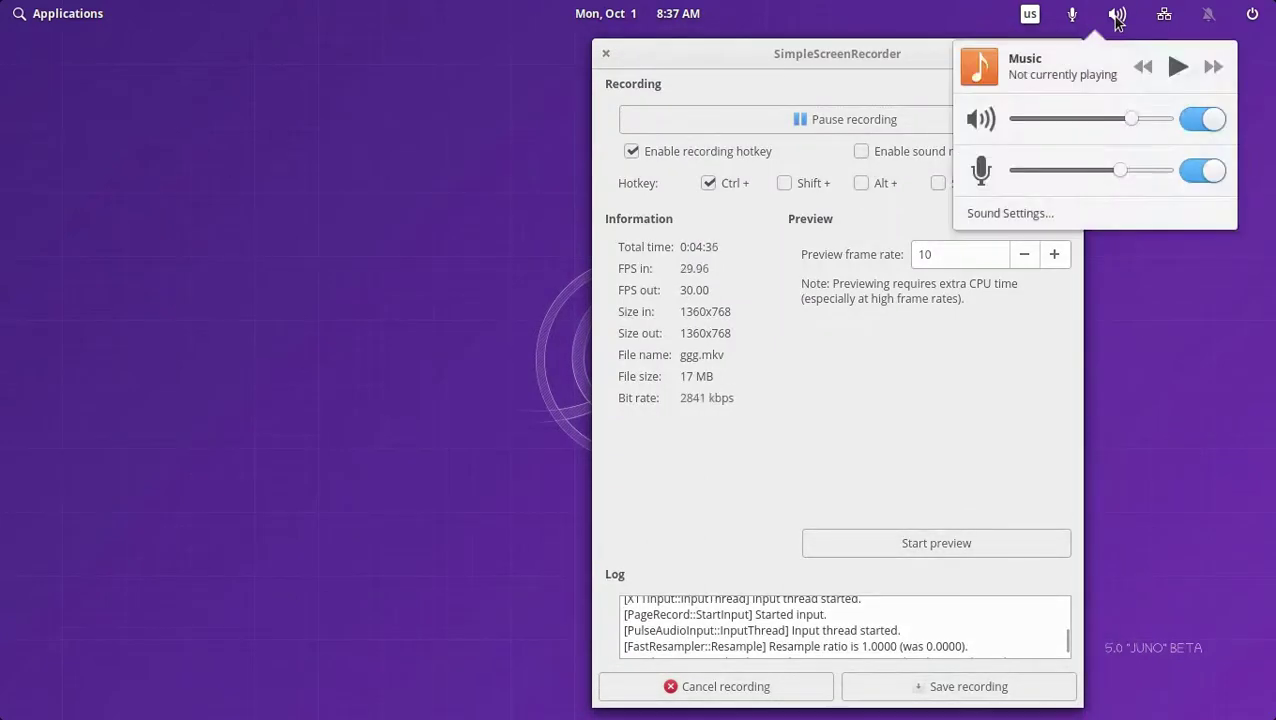
click(1116, 215)
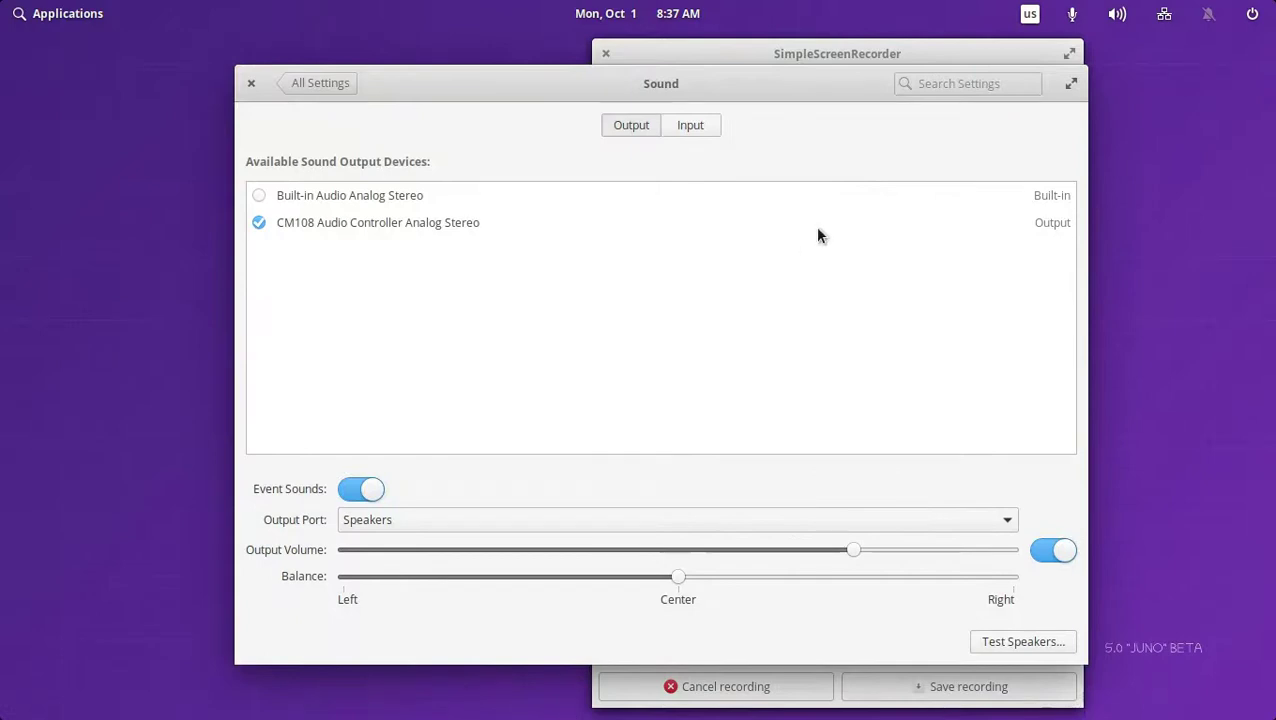
click(251, 85)
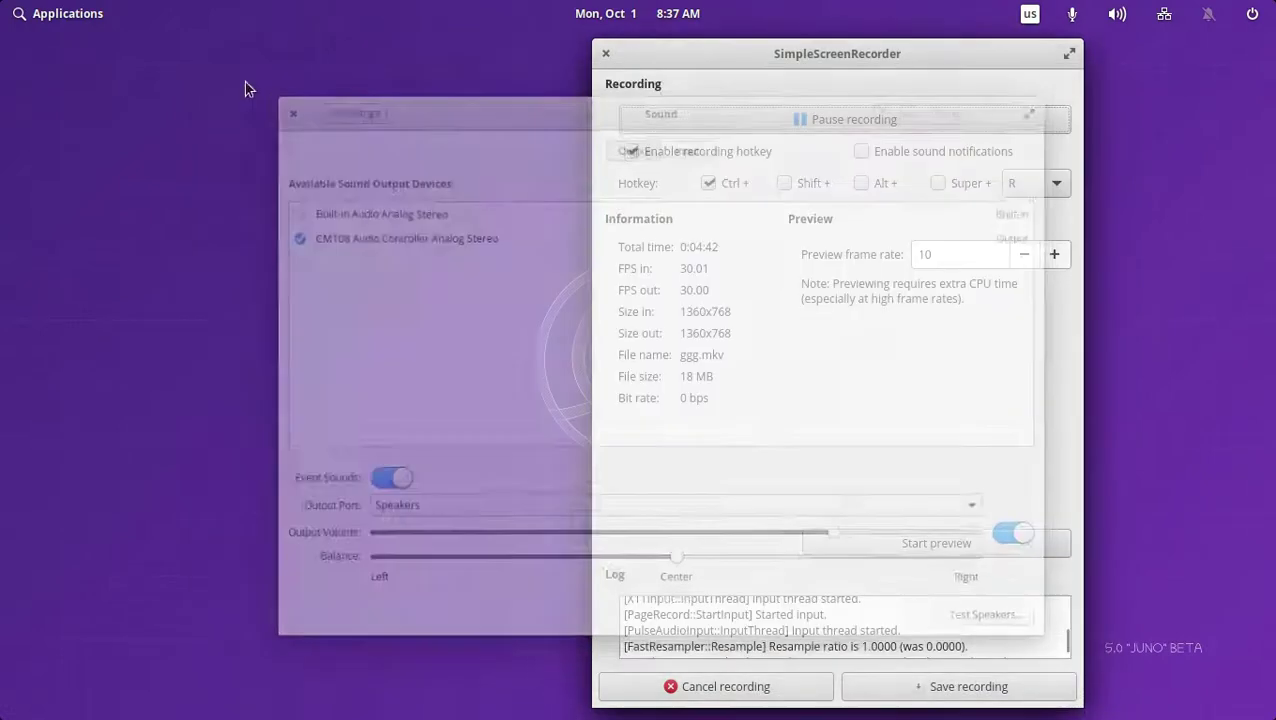
click(1118, 14)
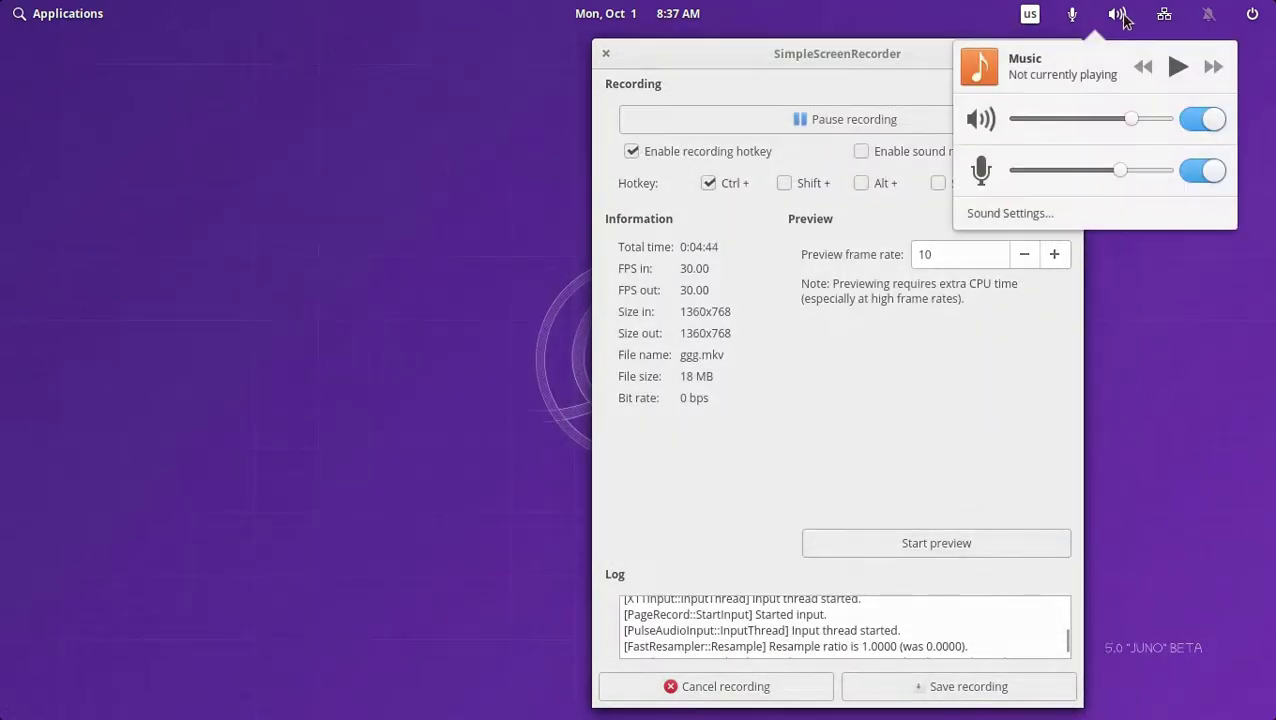
click(1121, 17)
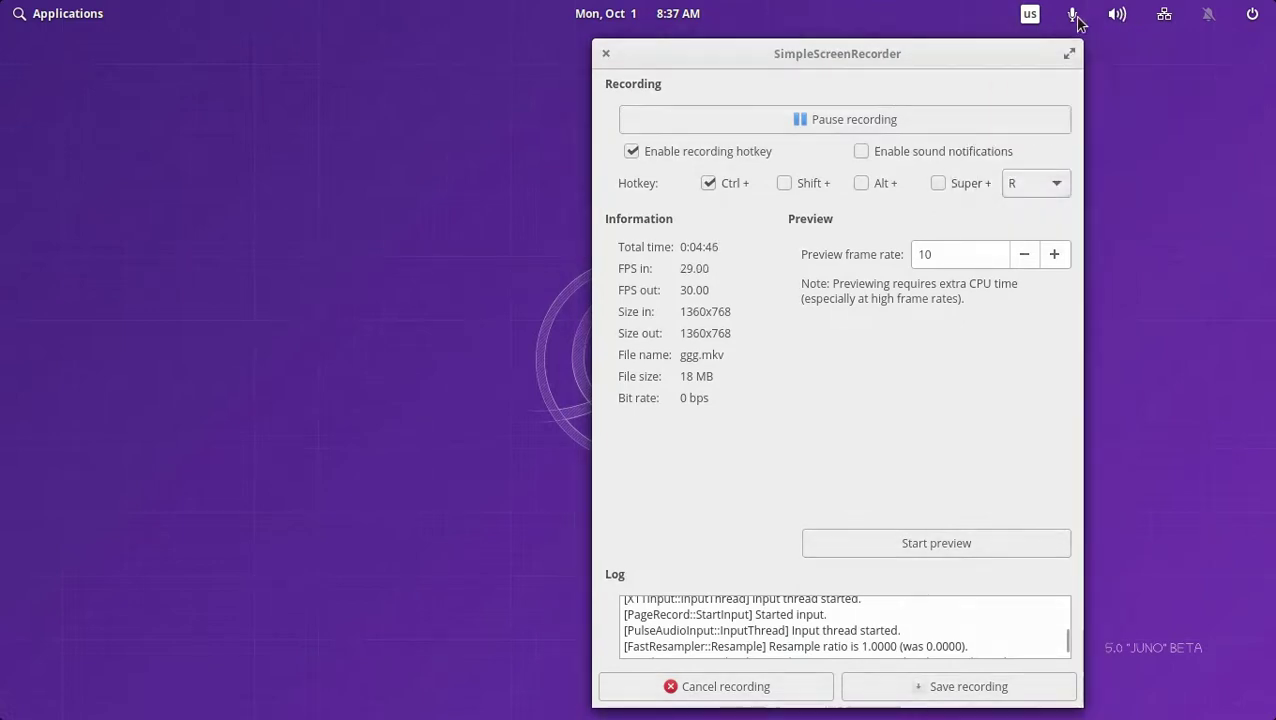
click(1077, 22)
click(1077, 22)
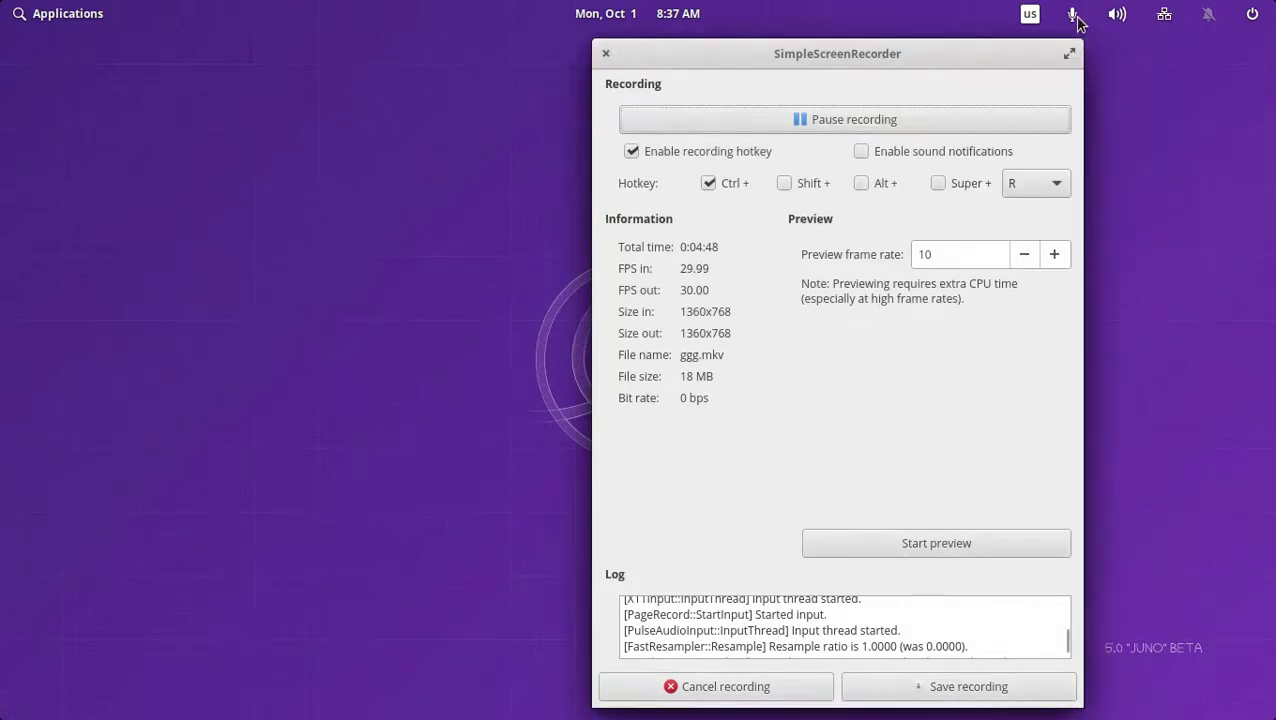
- View and close the Keyboard settings from the layout indicator, and show and dismiss the keyboard shortcuts overlay
click(1027, 17)
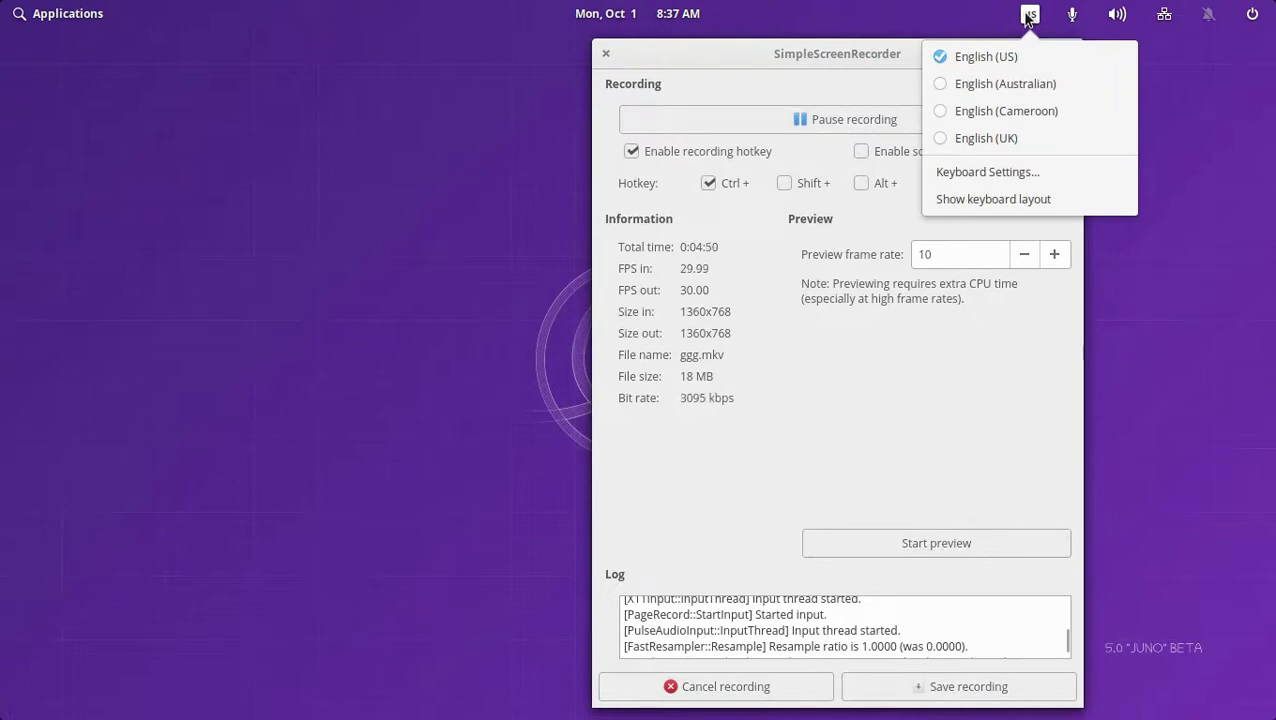
click(1014, 178)
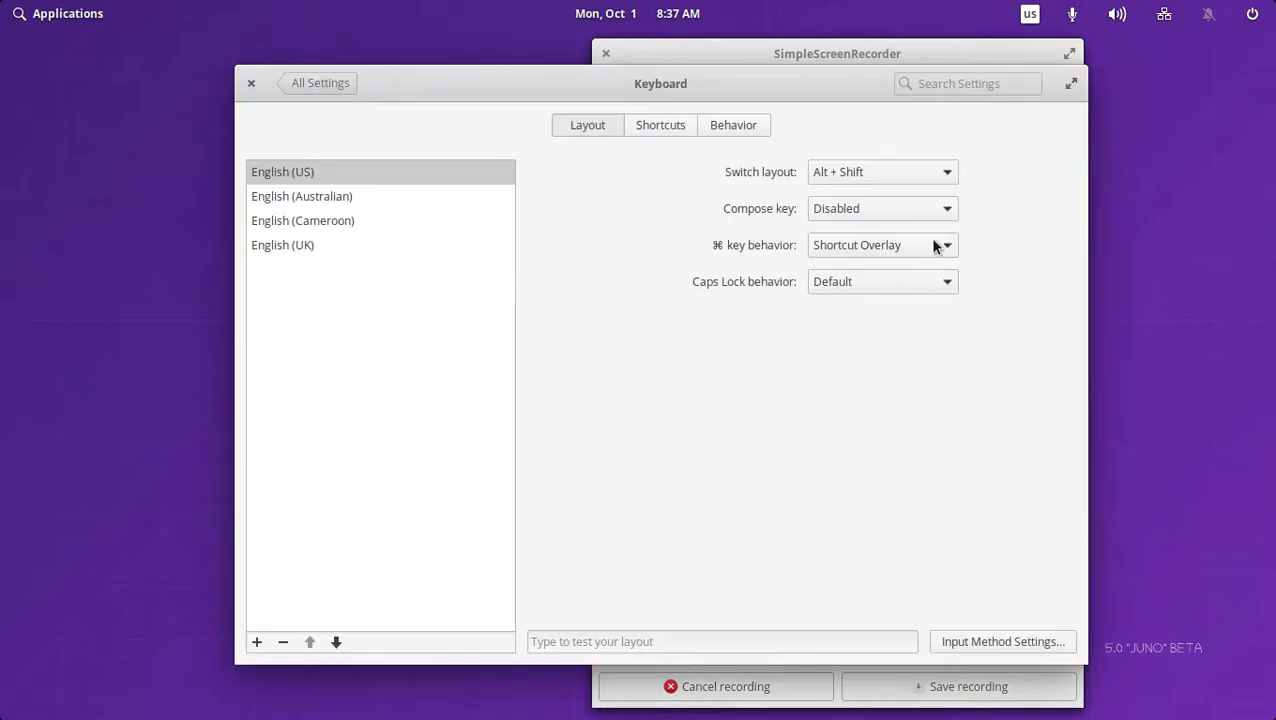
click(251, 84)
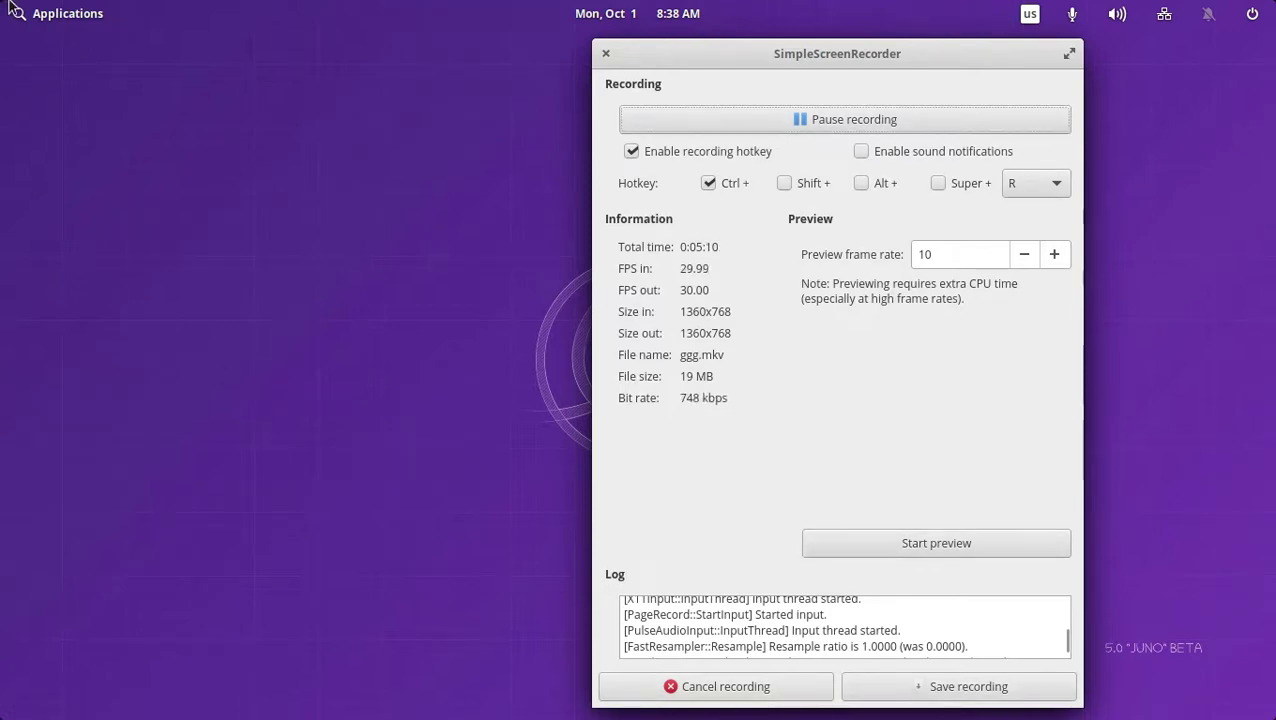
key(super)
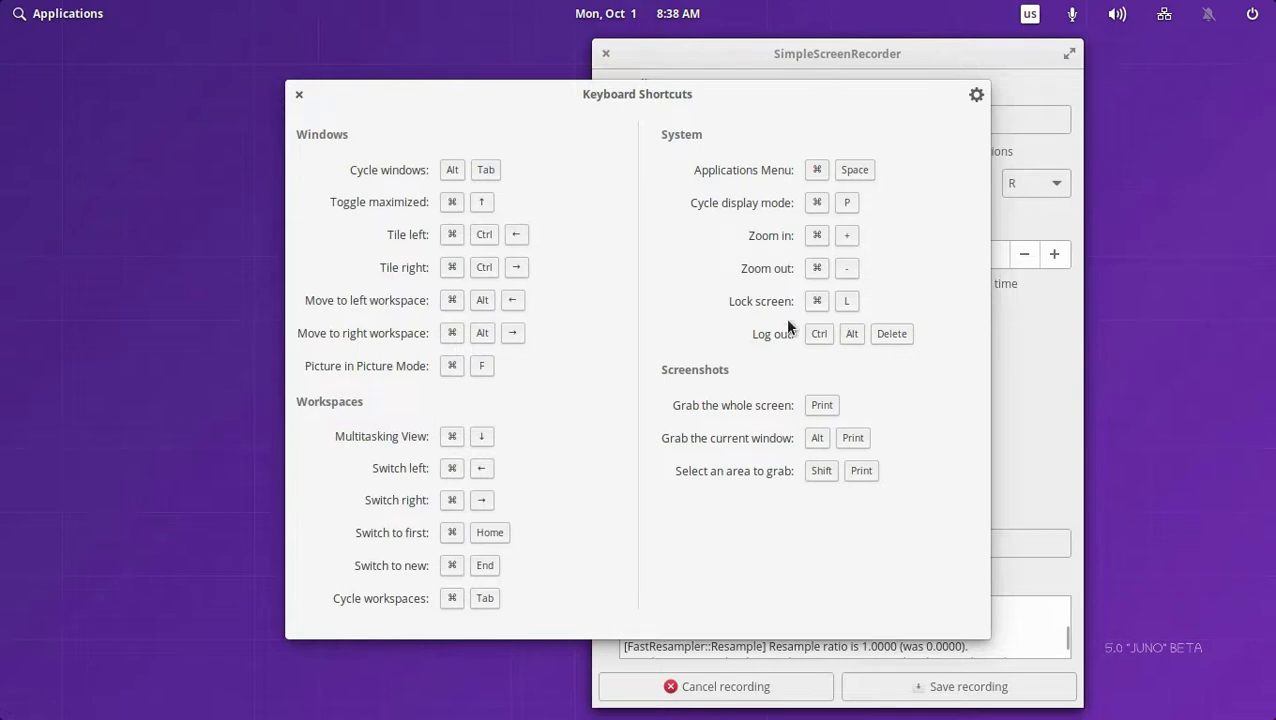
click(299, 97)
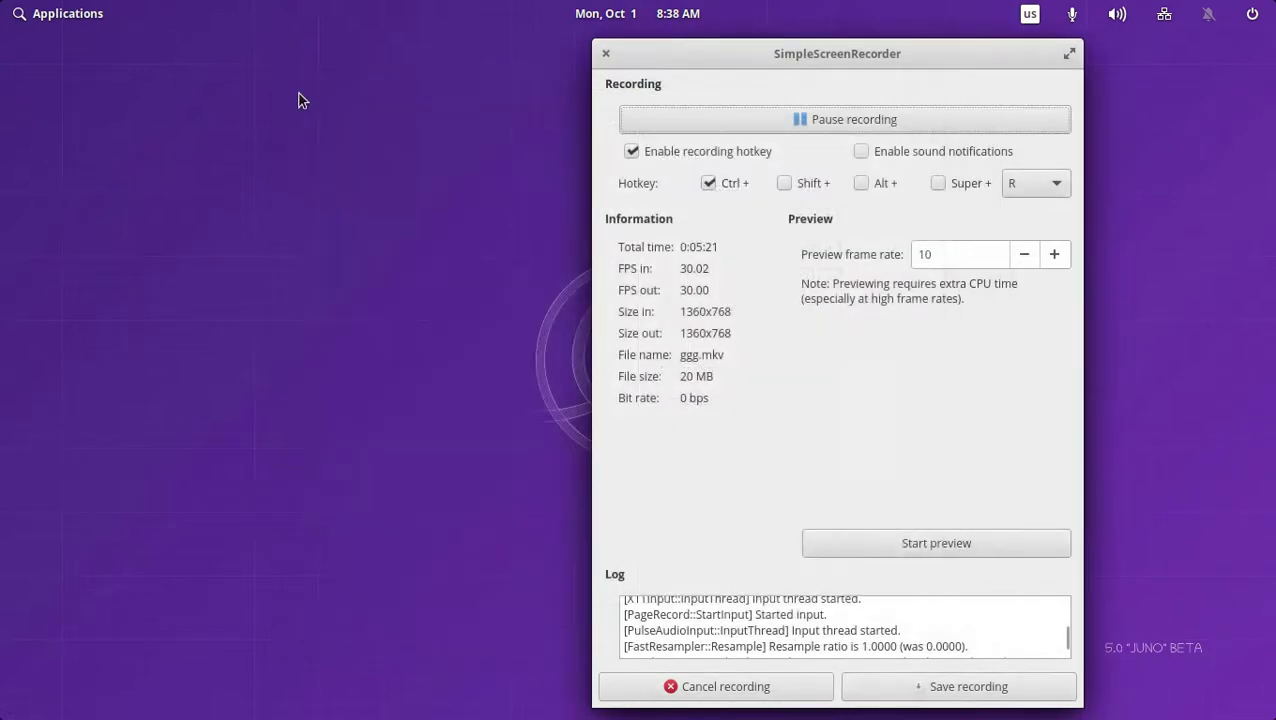
- Search the installed applications for "ter" and launch Terminal
click(20, 22)
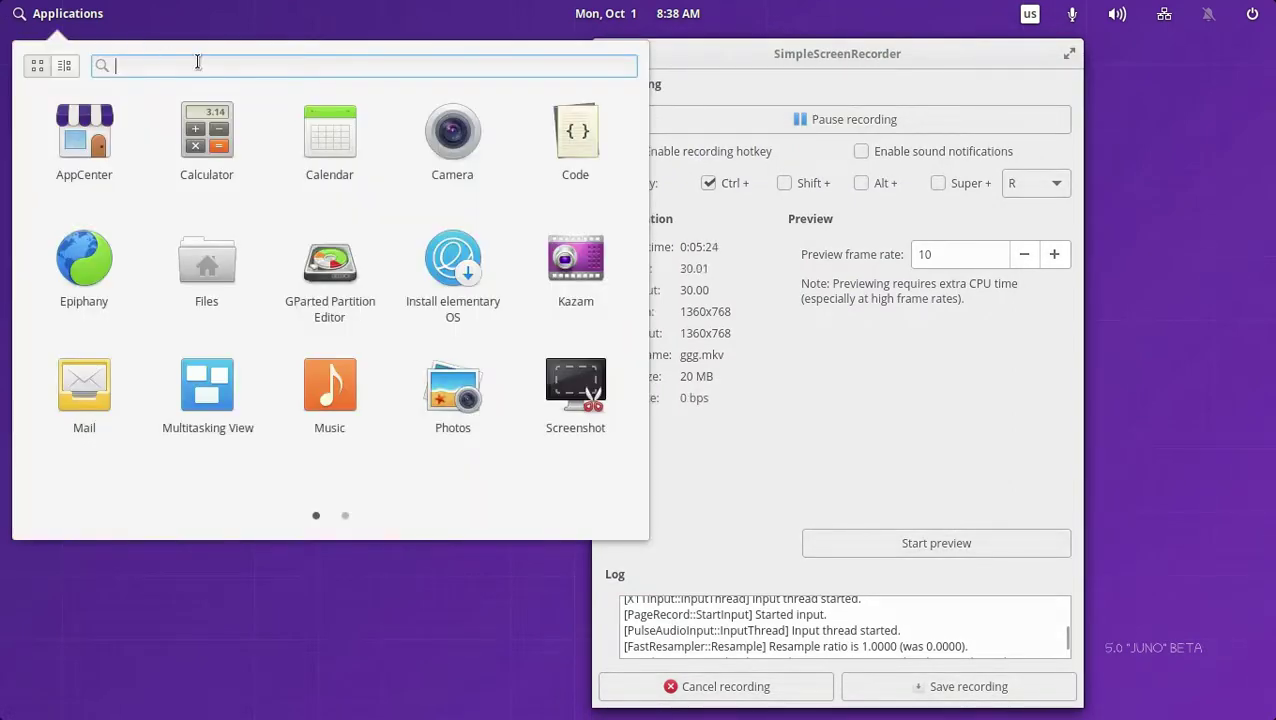
text(ter)
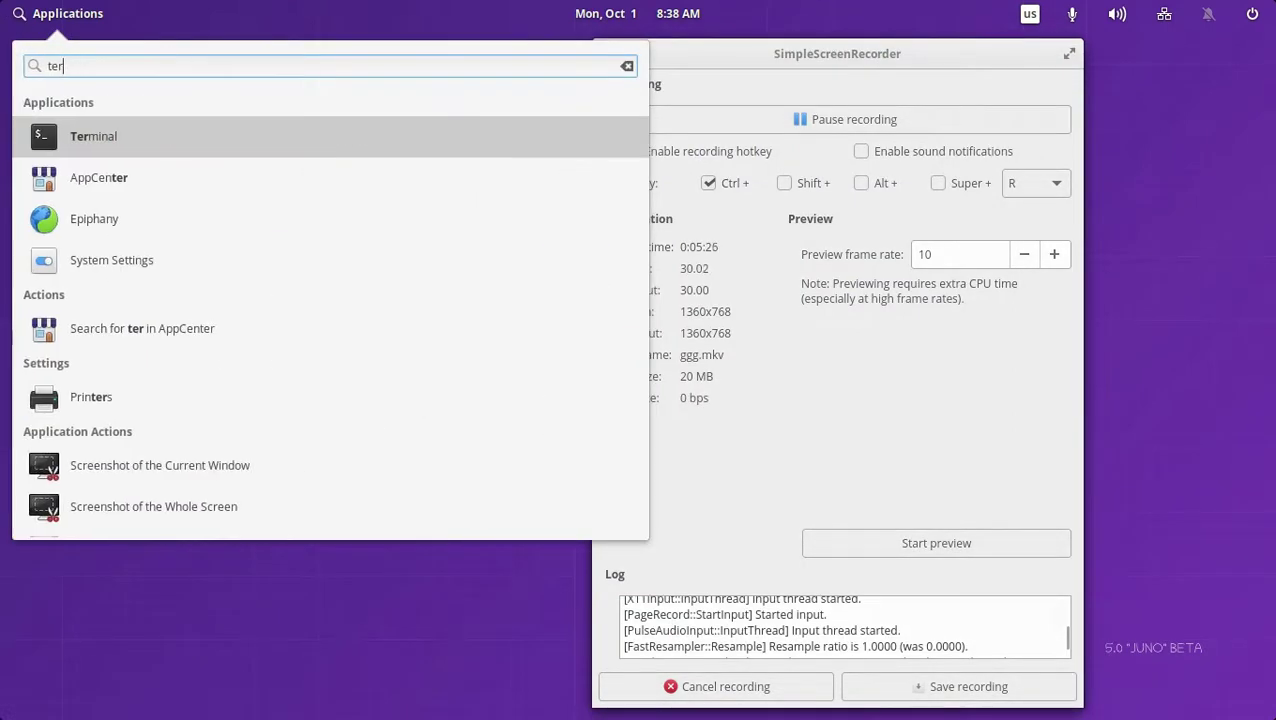
click(221, 126)
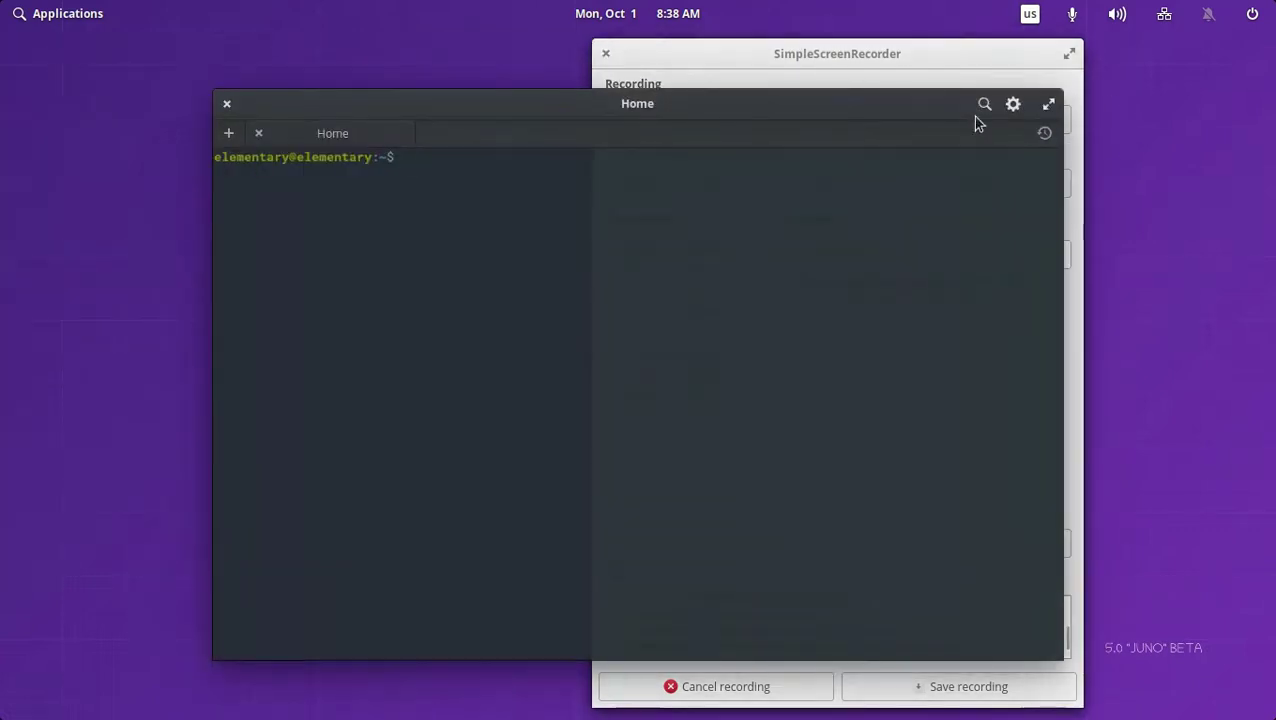
- Enlarge the terminal text with the zoom control to at least 150%
click(1010, 107)
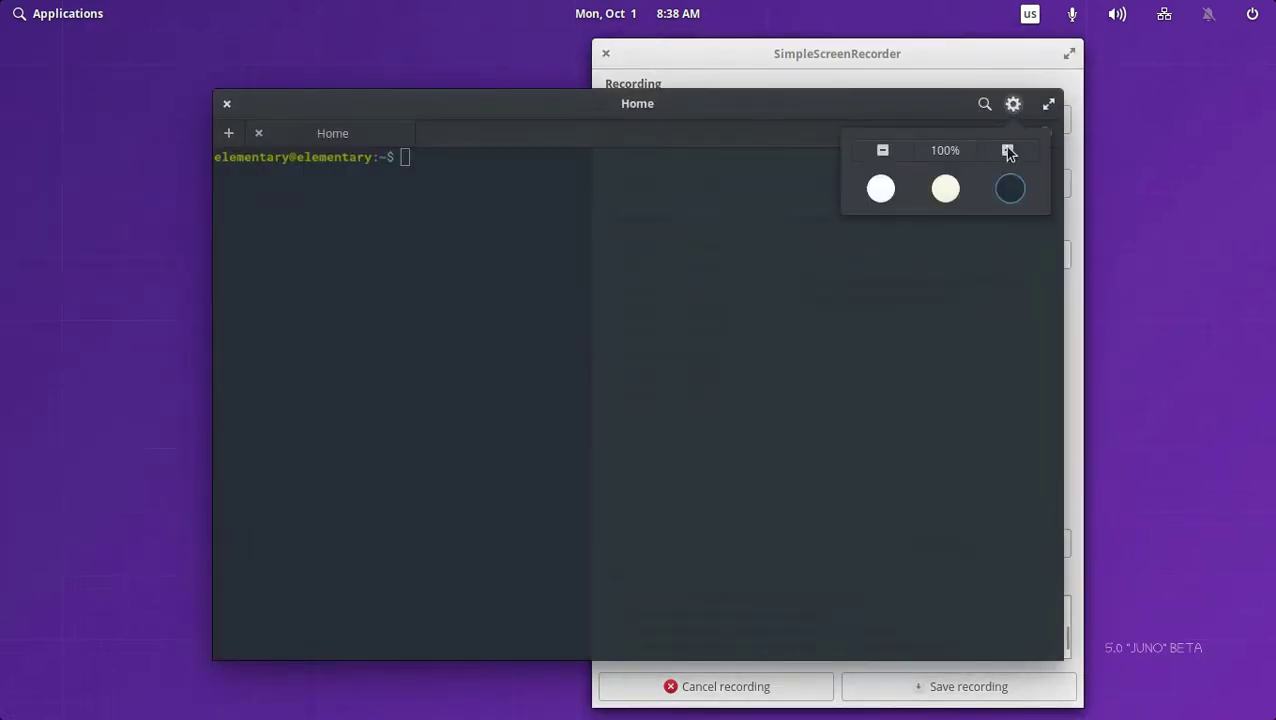
click(1008, 150)
click(1008, 150)
click(1008, 150)
click(1008, 150)
click(1008, 150)
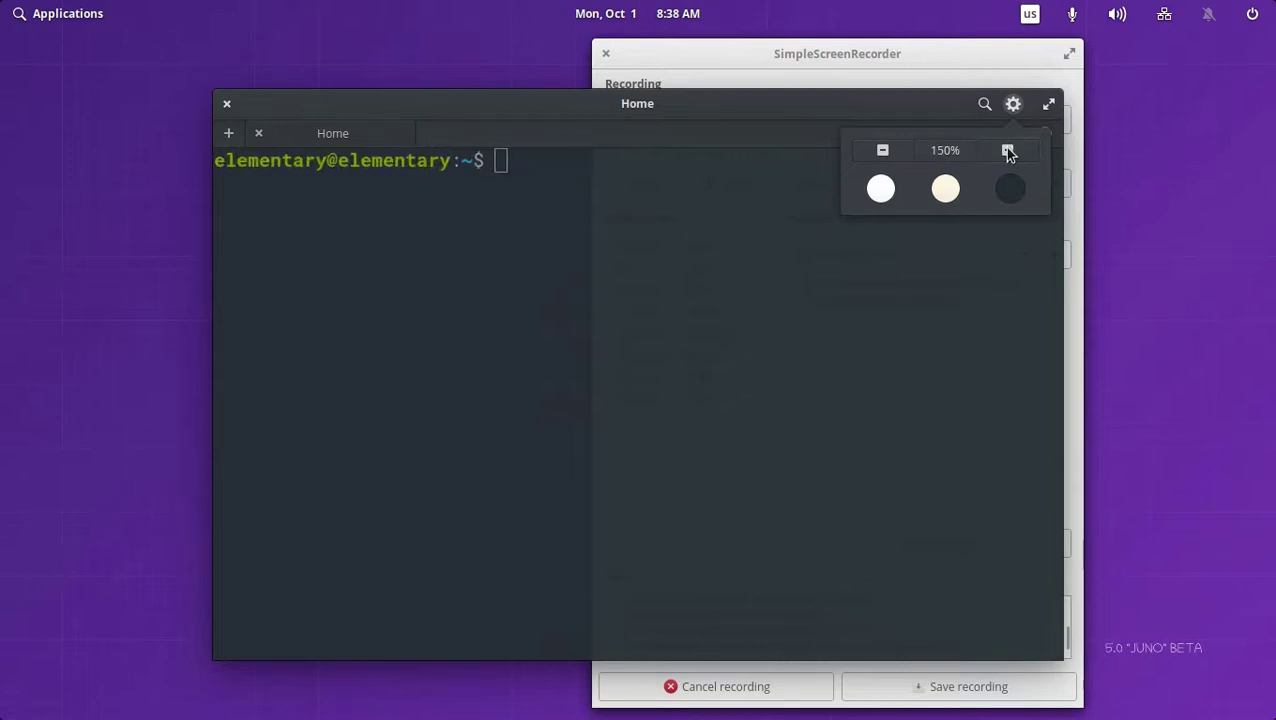
click(1008, 150)
- Reduce the terminal's text zoom to 90%, and bring it back up to 100%
click(883, 150)
click(883, 150)
click(883, 150)
click(883, 150)
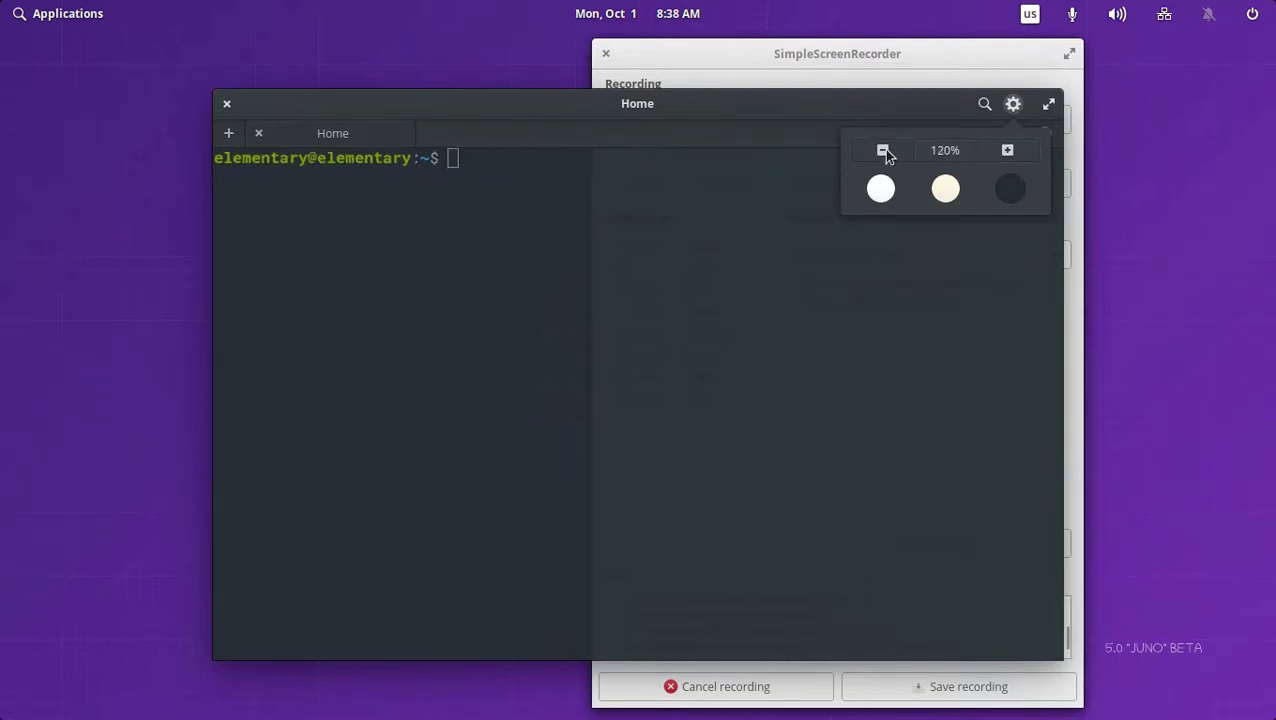
click(883, 150)
click(883, 150)
click(884, 151)
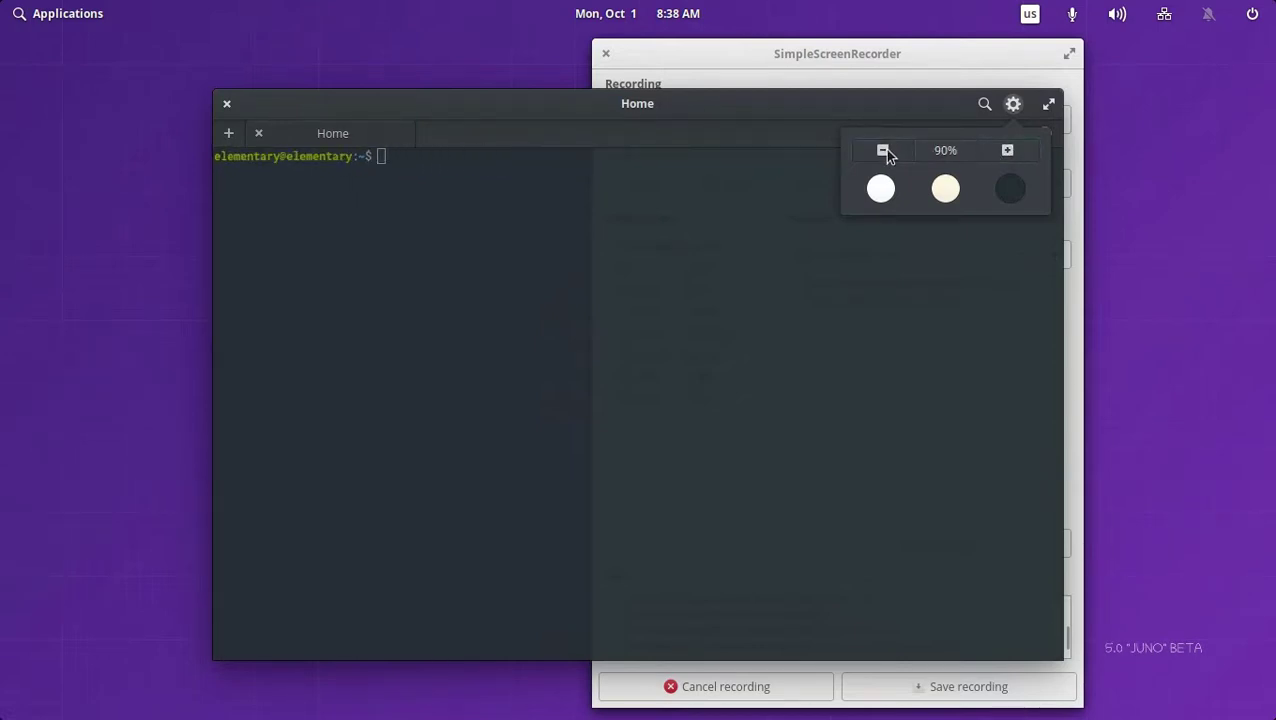
click(1008, 151)
- Move the terminal window to the workspace on the right
right_click(766, 108)
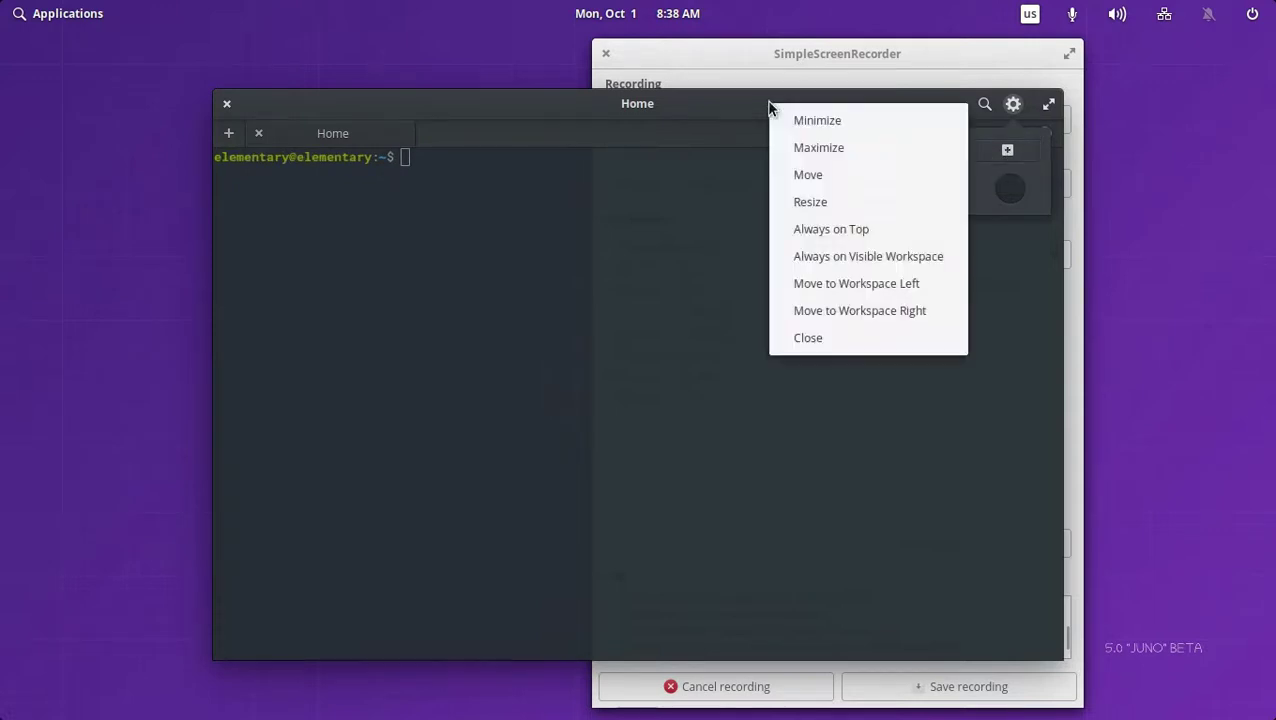
click(836, 314)
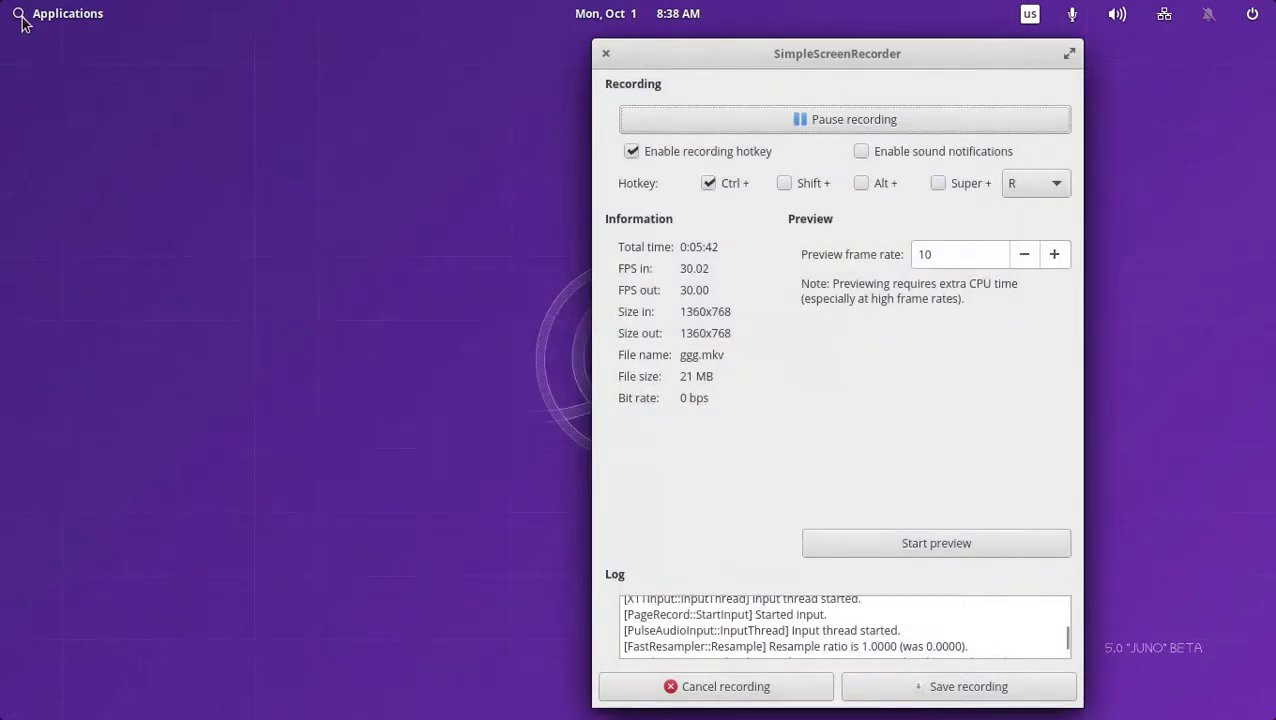
- Launch Files from the applications list and show the Home folder
click(20, 13)
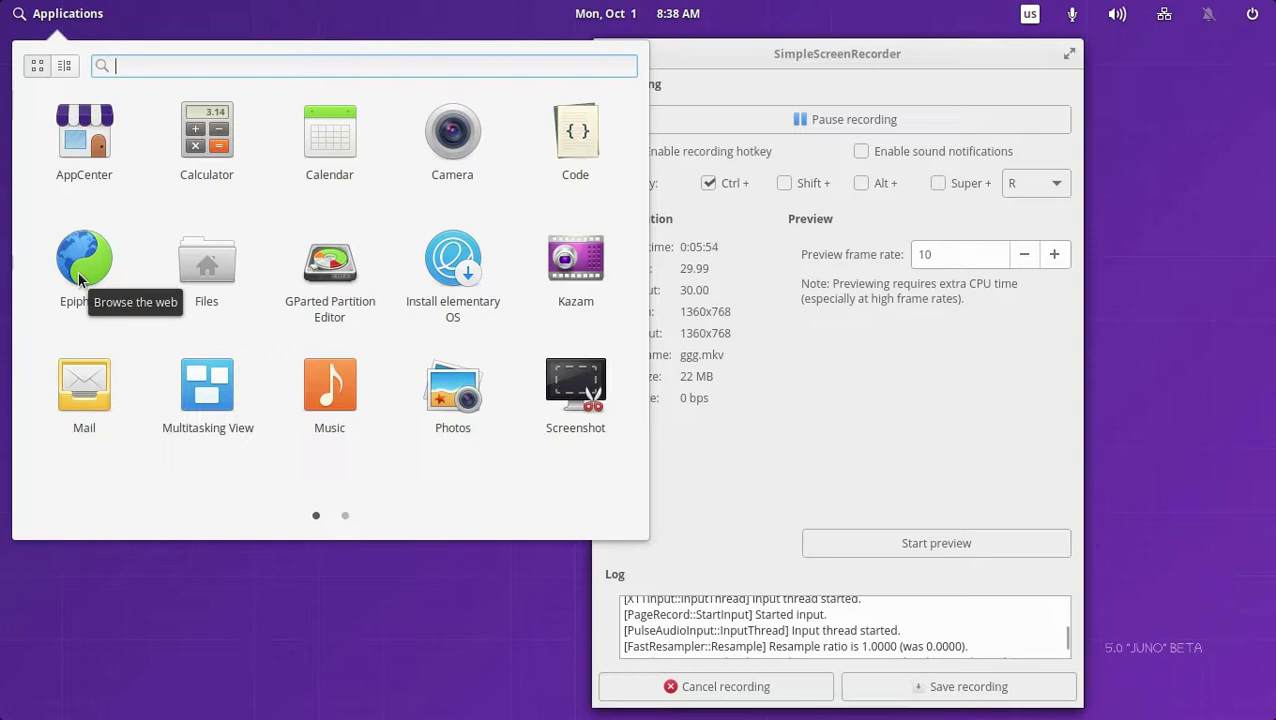
click(200, 274)
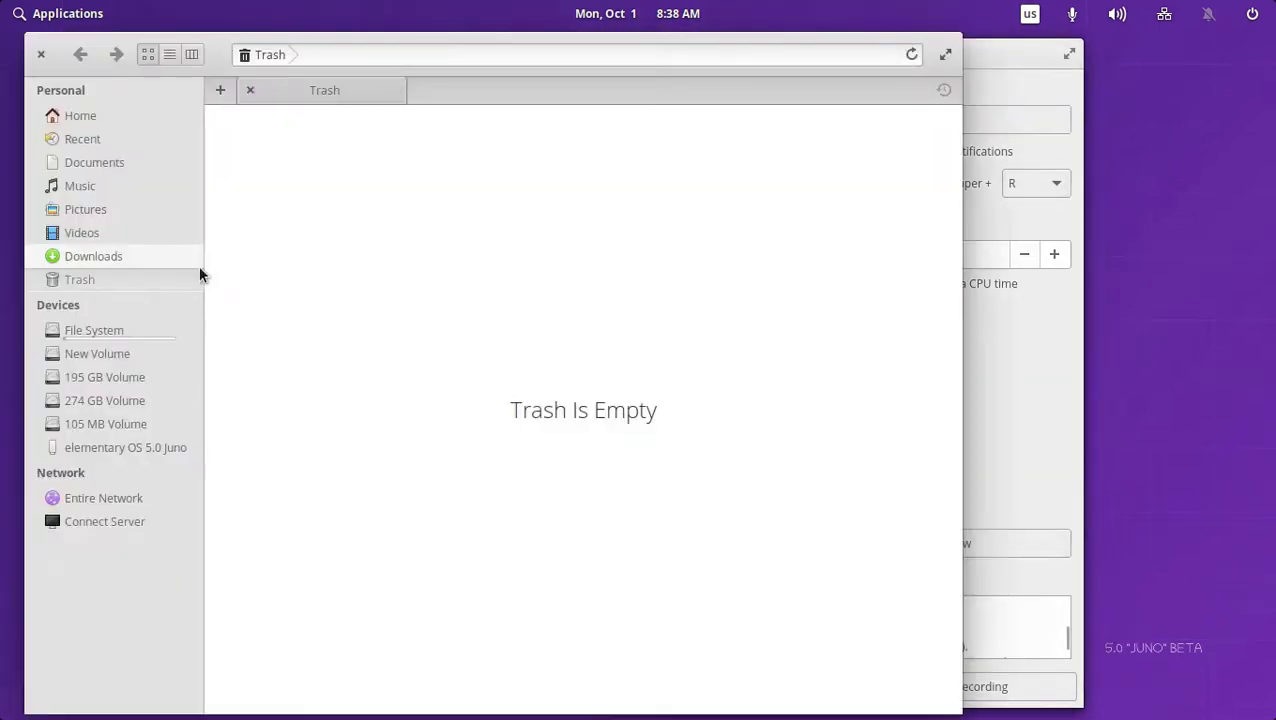
click(101, 117)
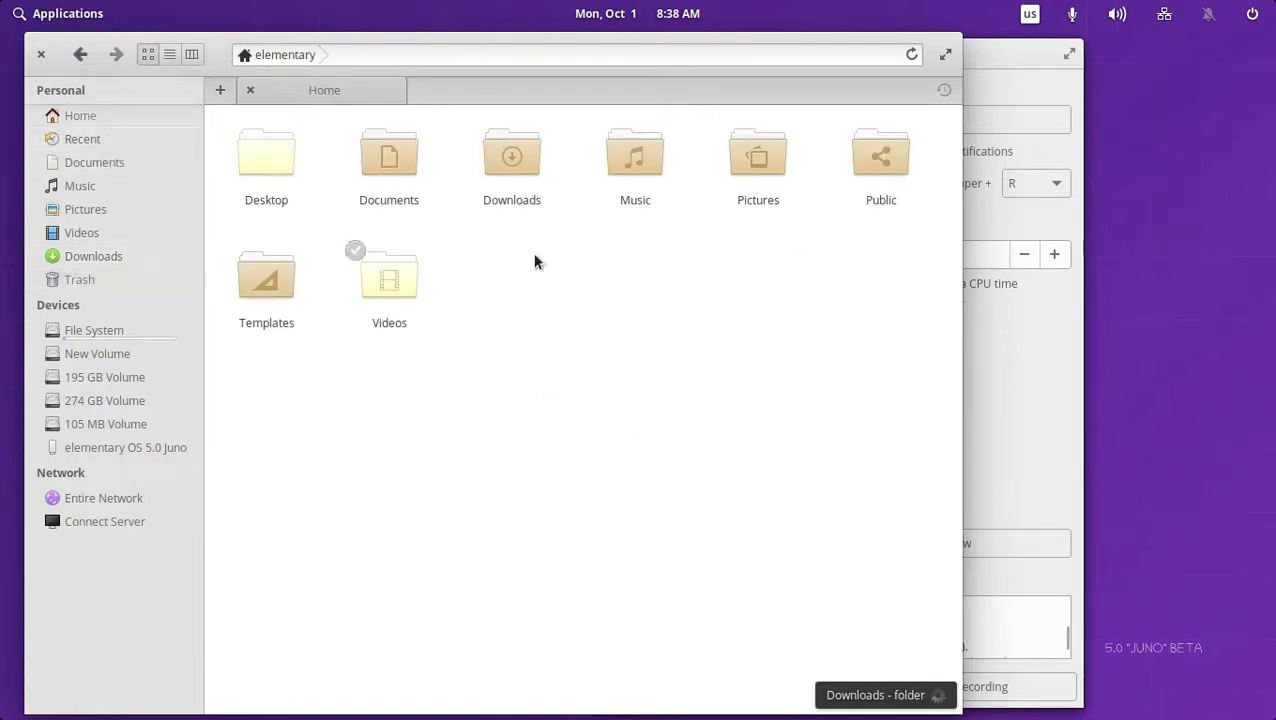
- Browse through the Recent, Documents, Music, Pictures, Videos and Downloads locations
click(121, 145)
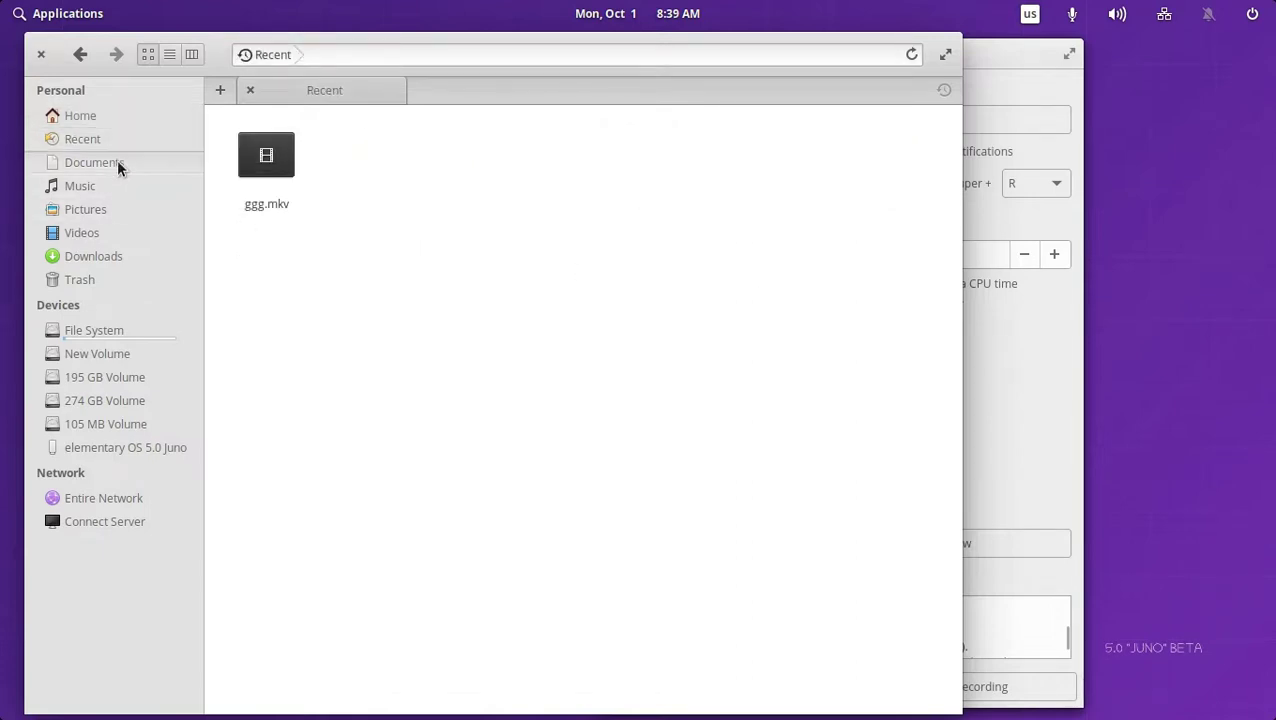
click(117, 160)
click(106, 188)
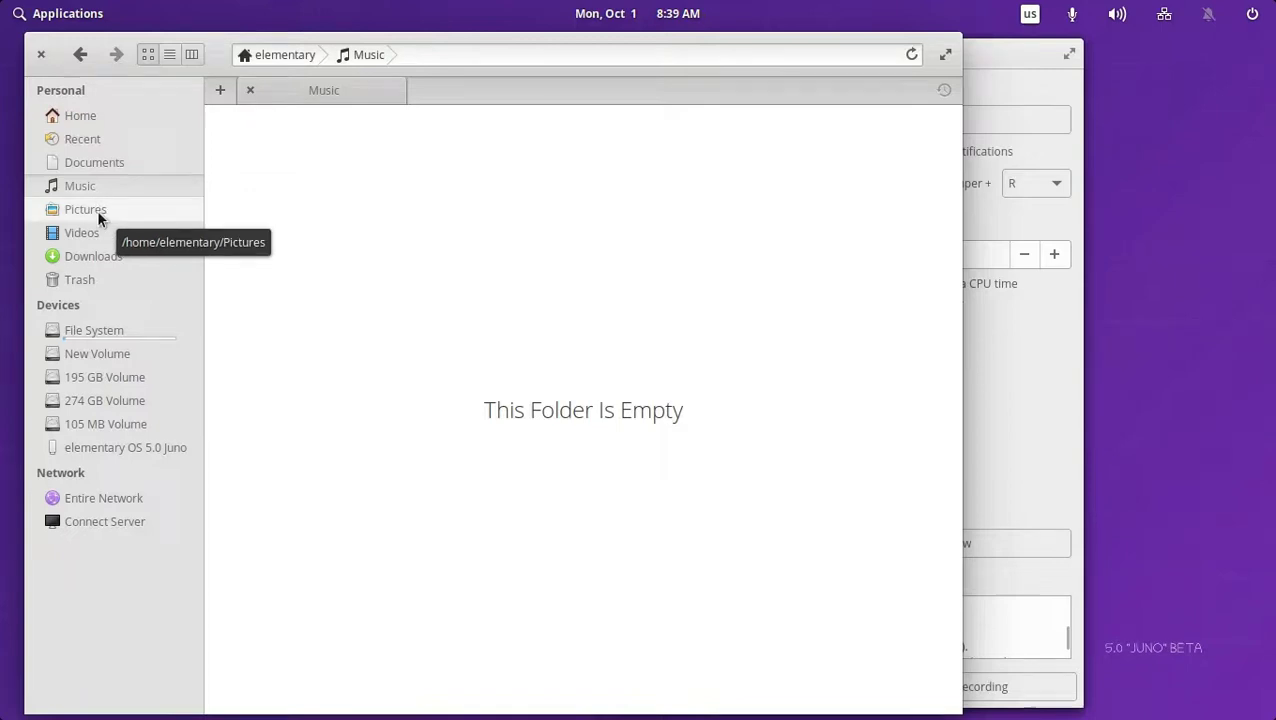
click(97, 209)
click(93, 232)
click(95, 256)
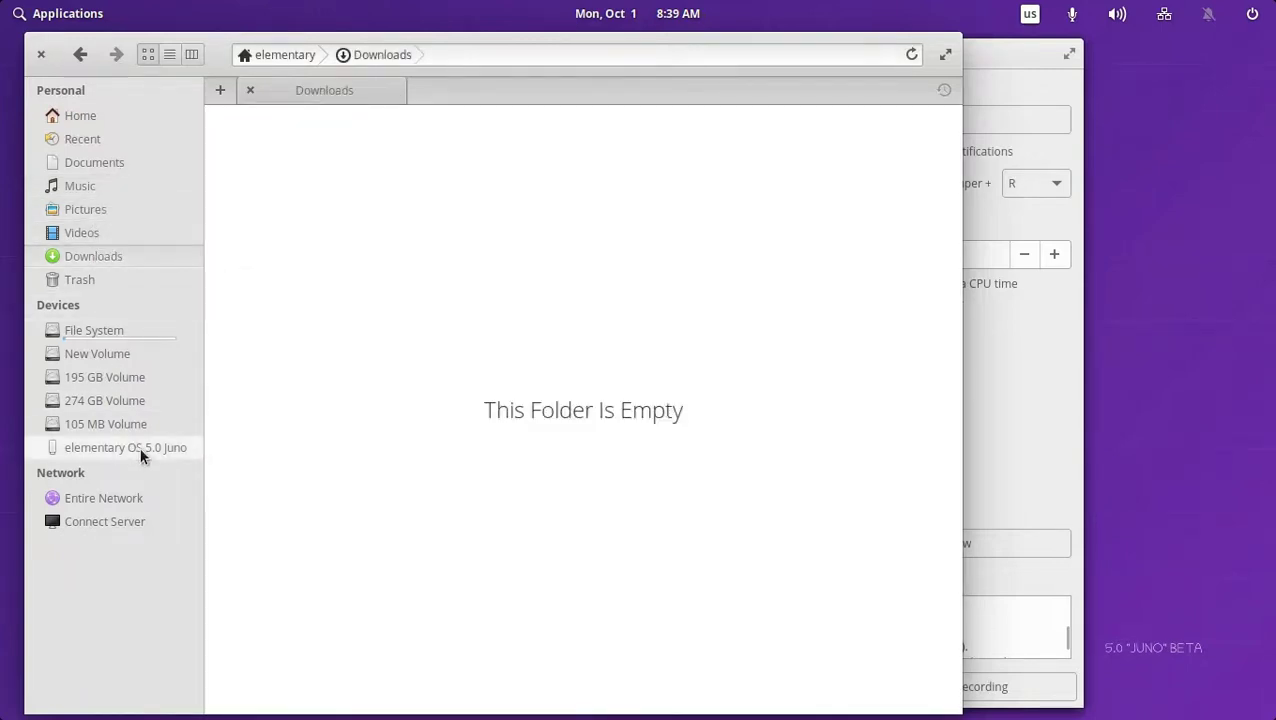
- Check the options offered by the Files tab bar, dismiss them, and close the file manager window
right_click(783, 90)
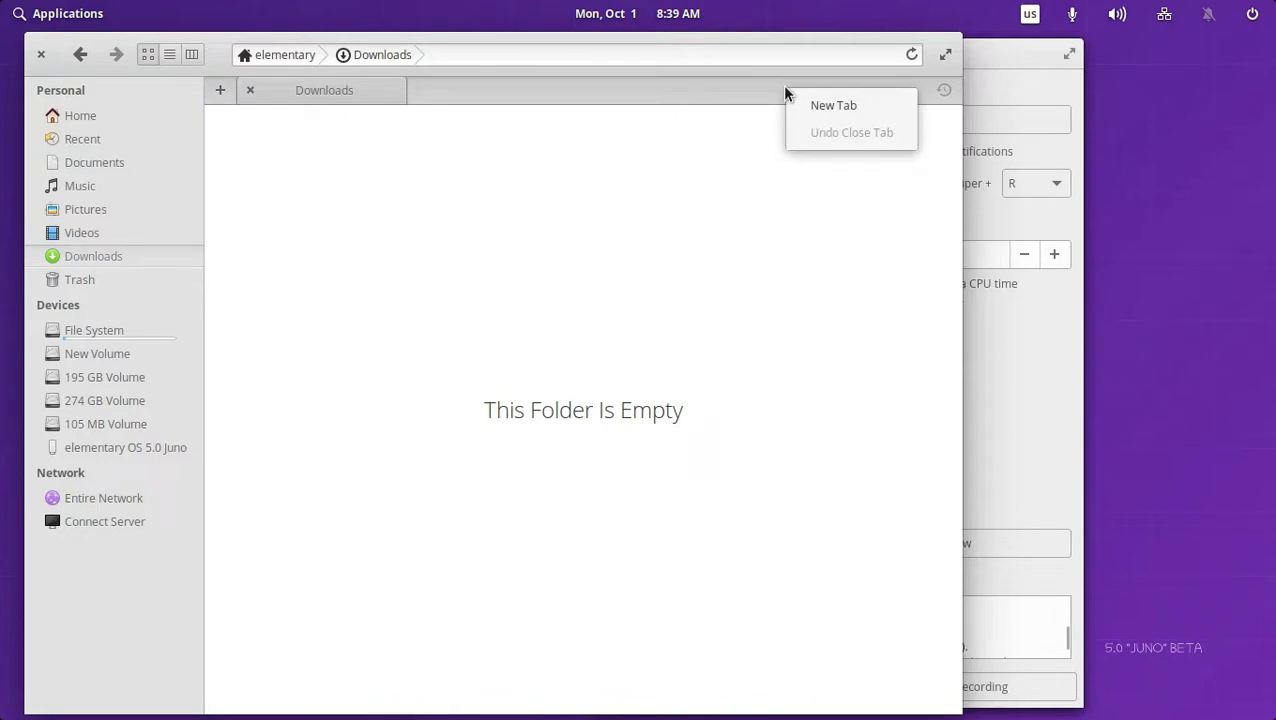
click(888, 43)
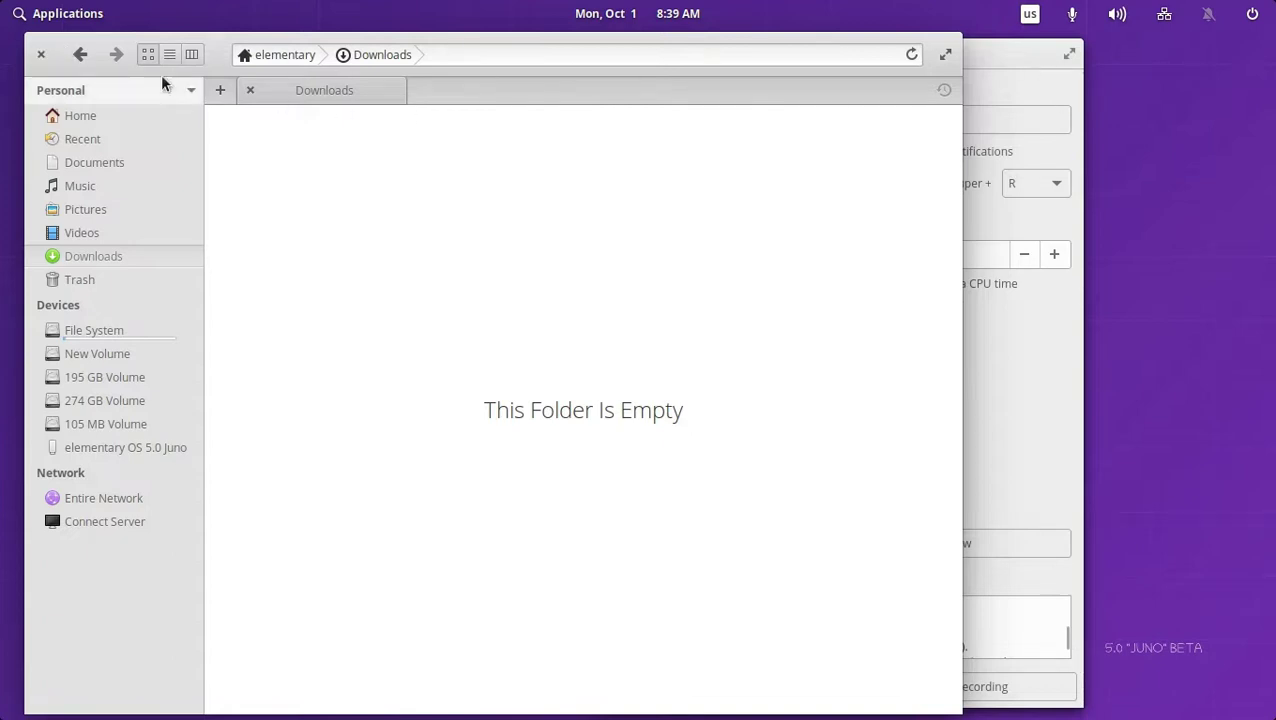
click(42, 55)
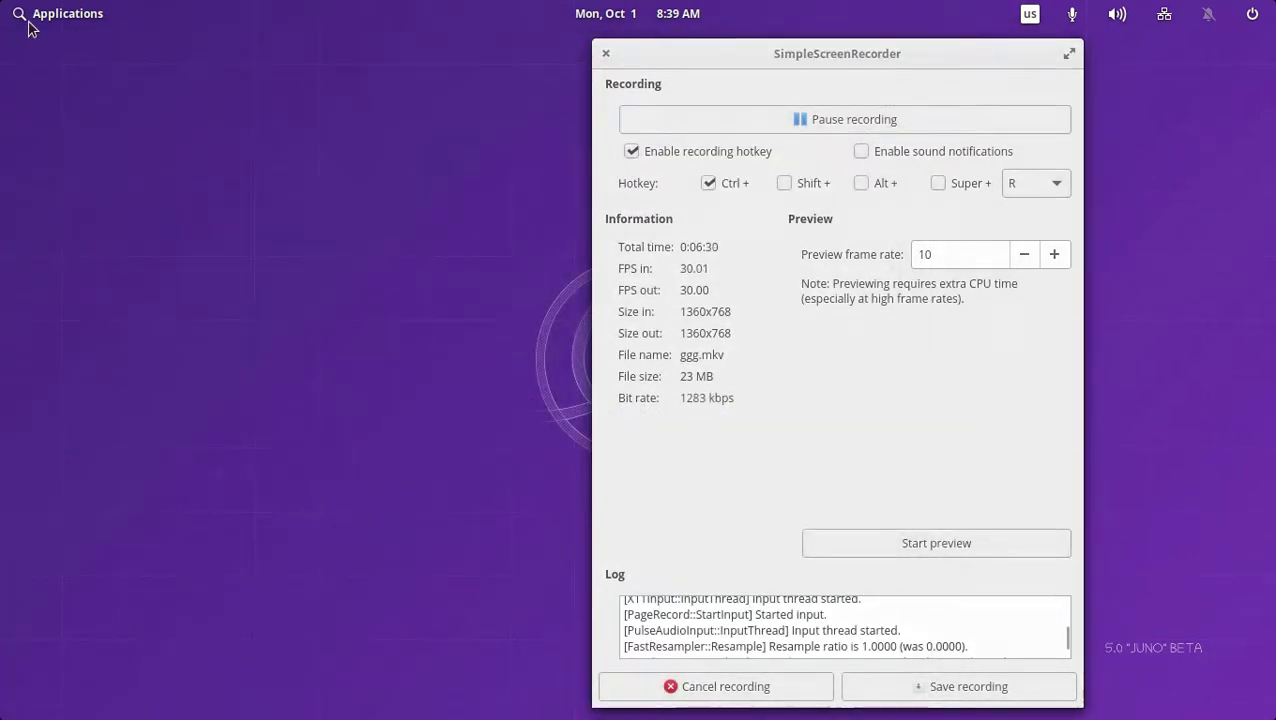
- Look through both pages of the installed applications list, and close the list
click(28, 24)
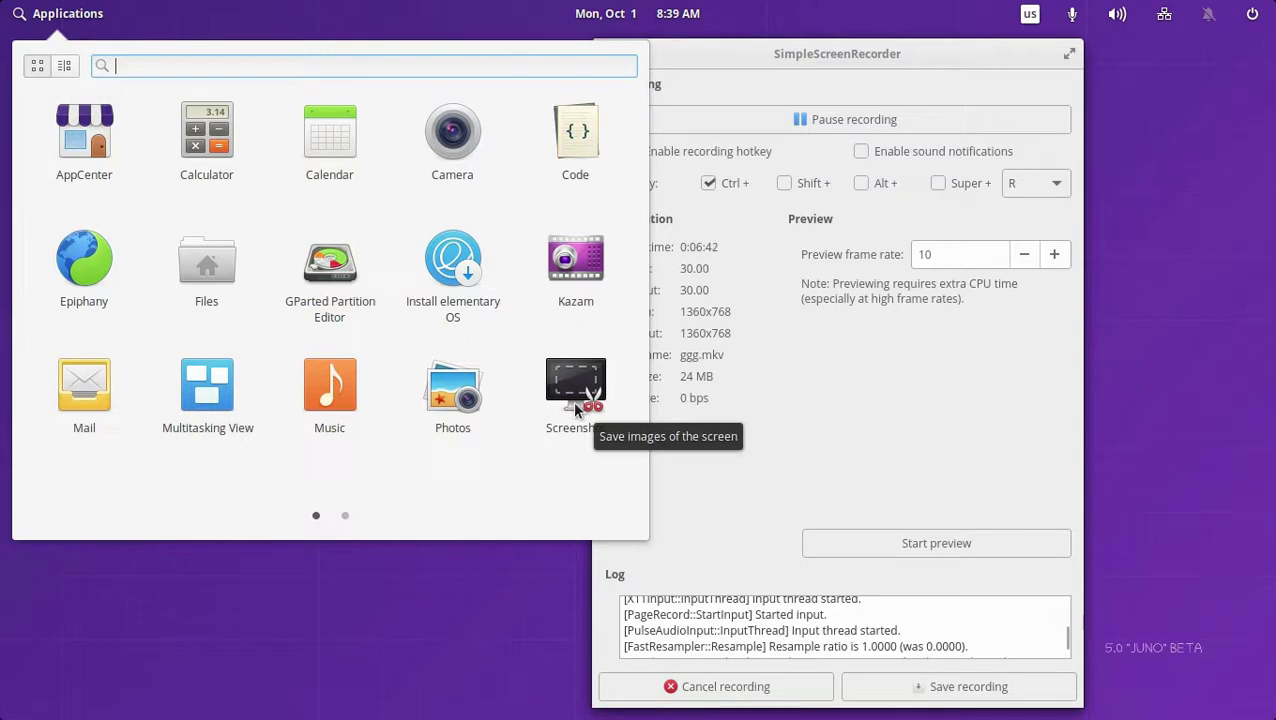
click(347, 517)
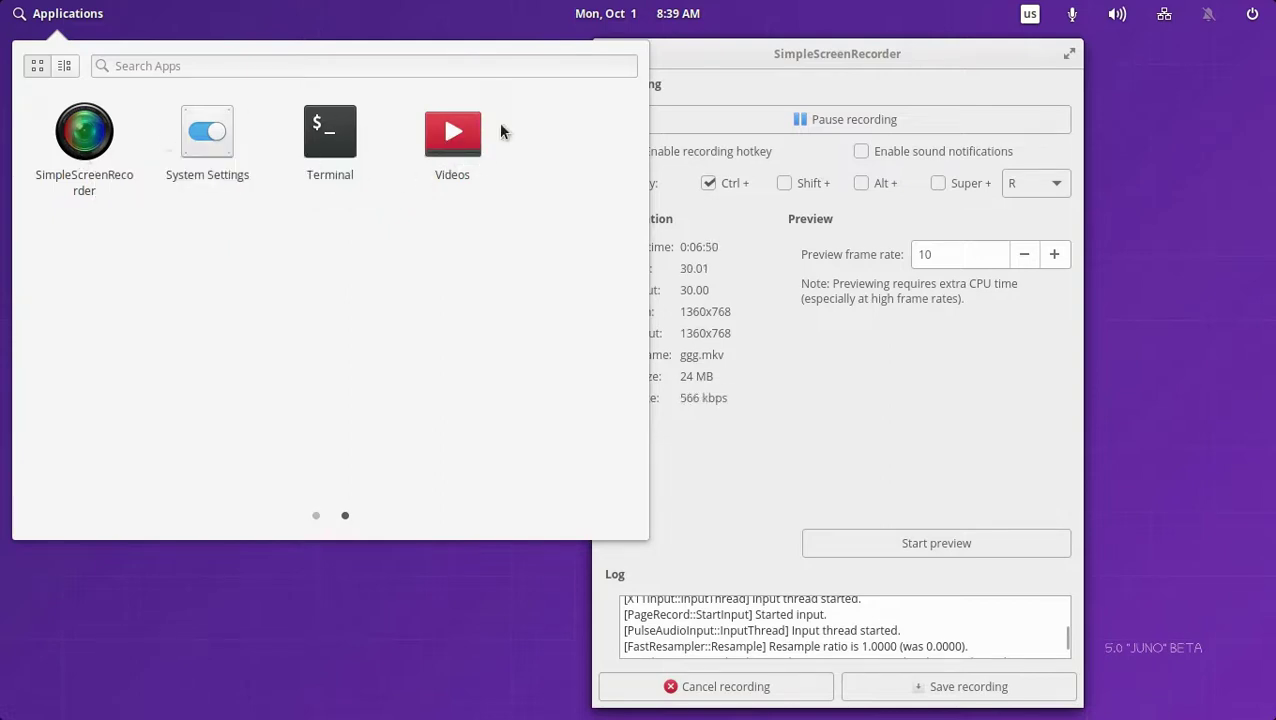
key(super)
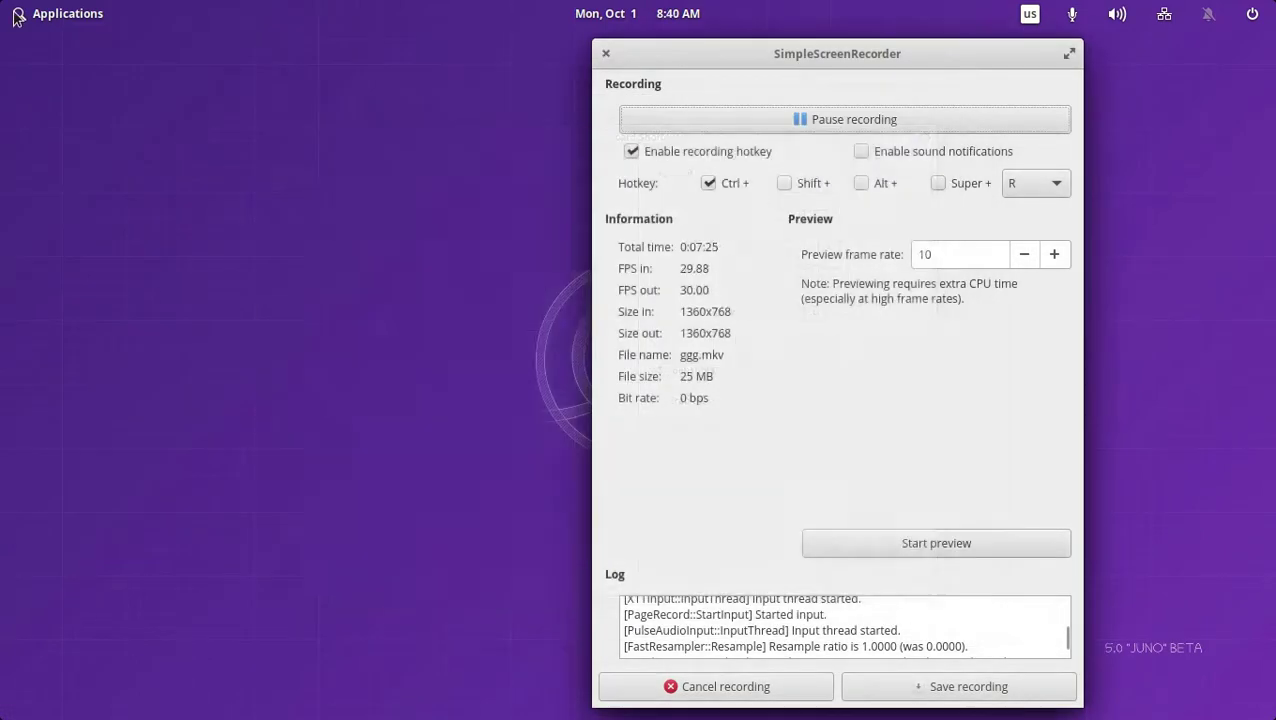
- Move the SimpleScreenRecorder window around the desktop and leave it near the middle of the screen
drag(762, 54, 445, 43)
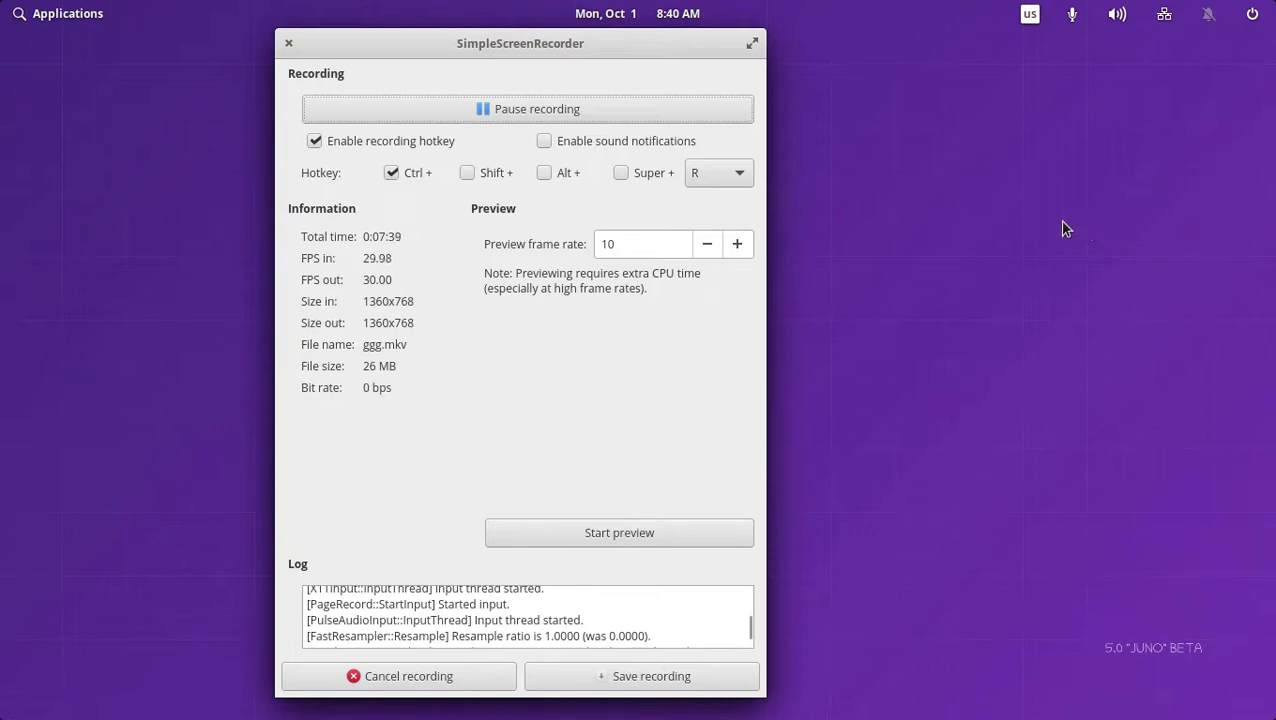
drag(545, 47, 803, 53)
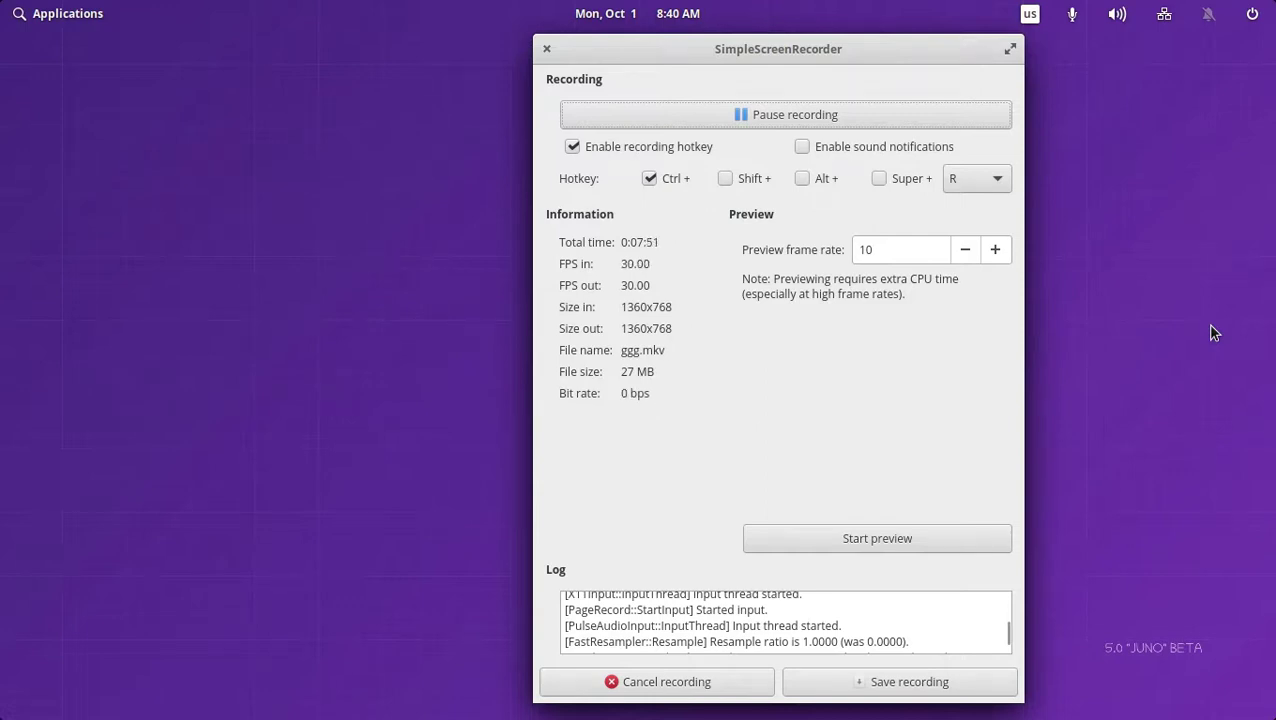
drag(768, 49, 813, 49)
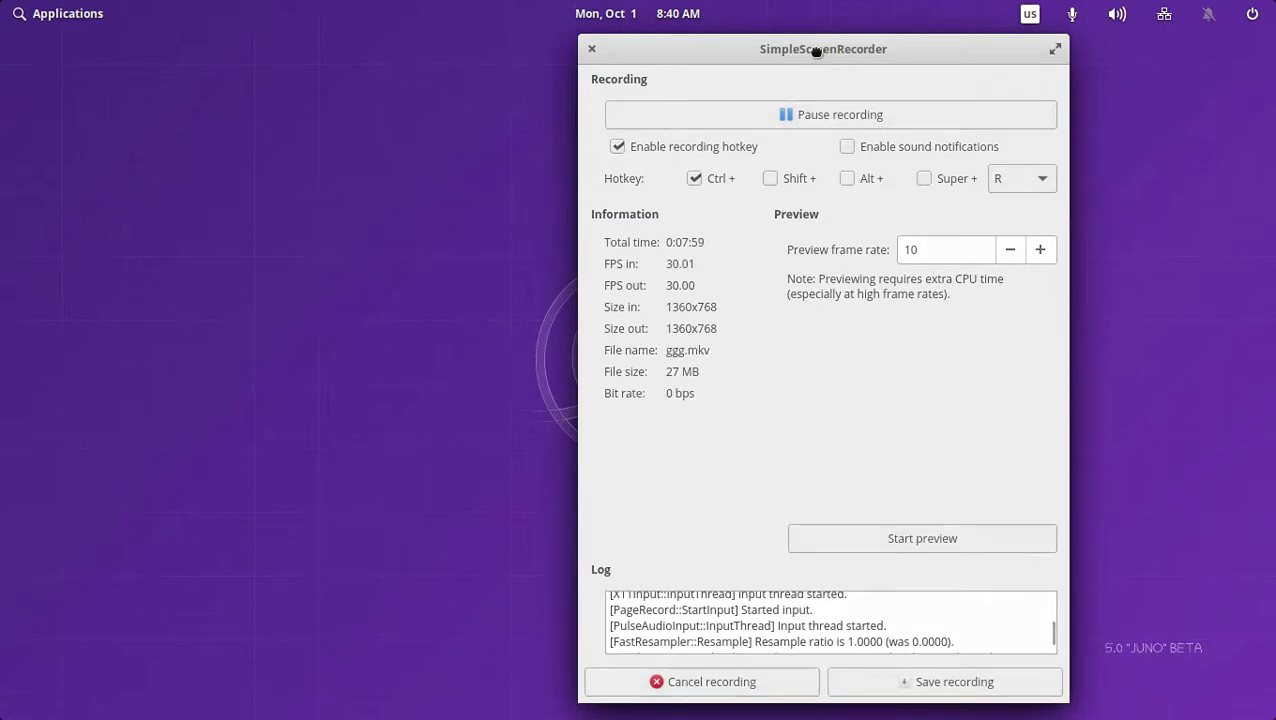
drag(816, 55, 964, 60)
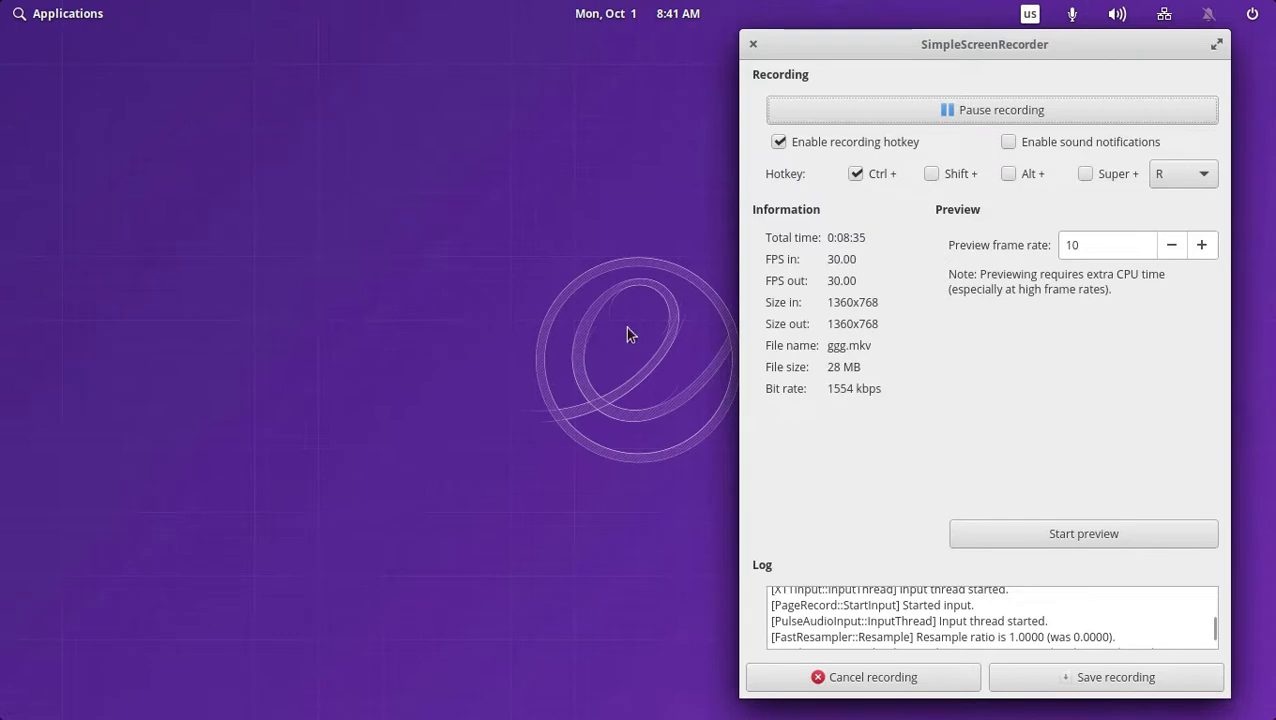
drag(1003, 45, 686, 51)
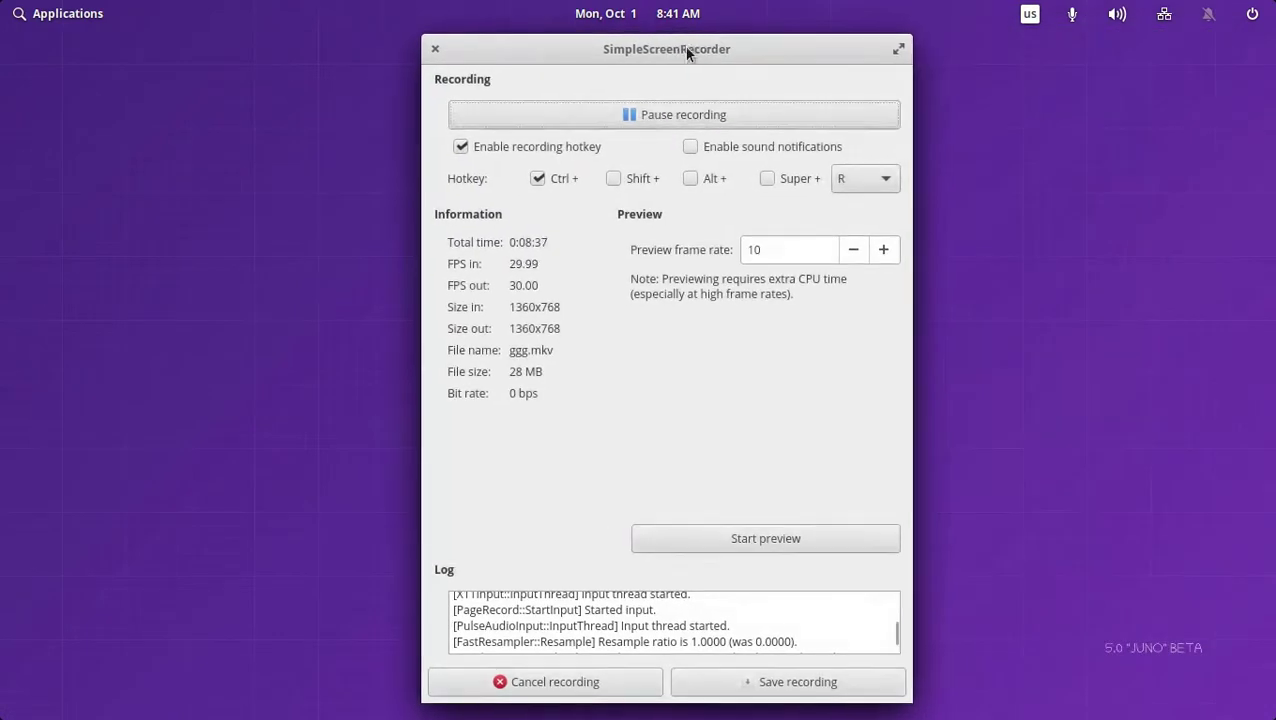